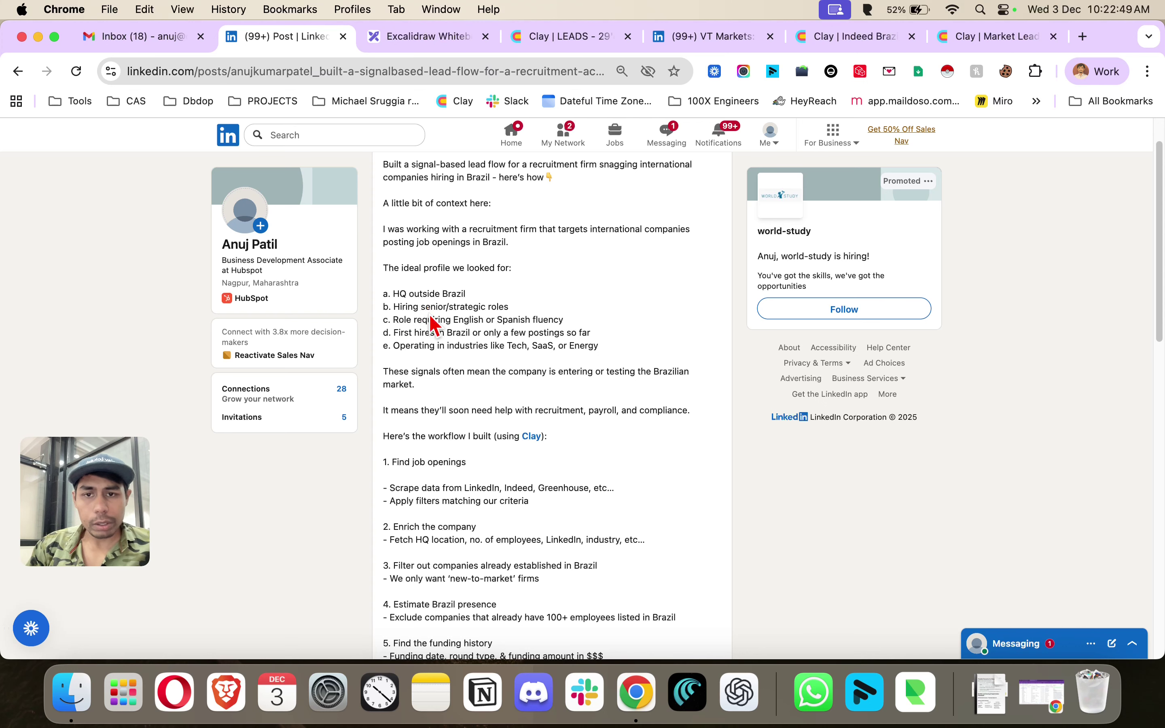
- Read the LinkedIn post on the Brazil recruitment lead flow, from the ideal company profile through the six workflow steps
scroll(463, 371, "down", 4)
scroll(465, 371, "down", 2)
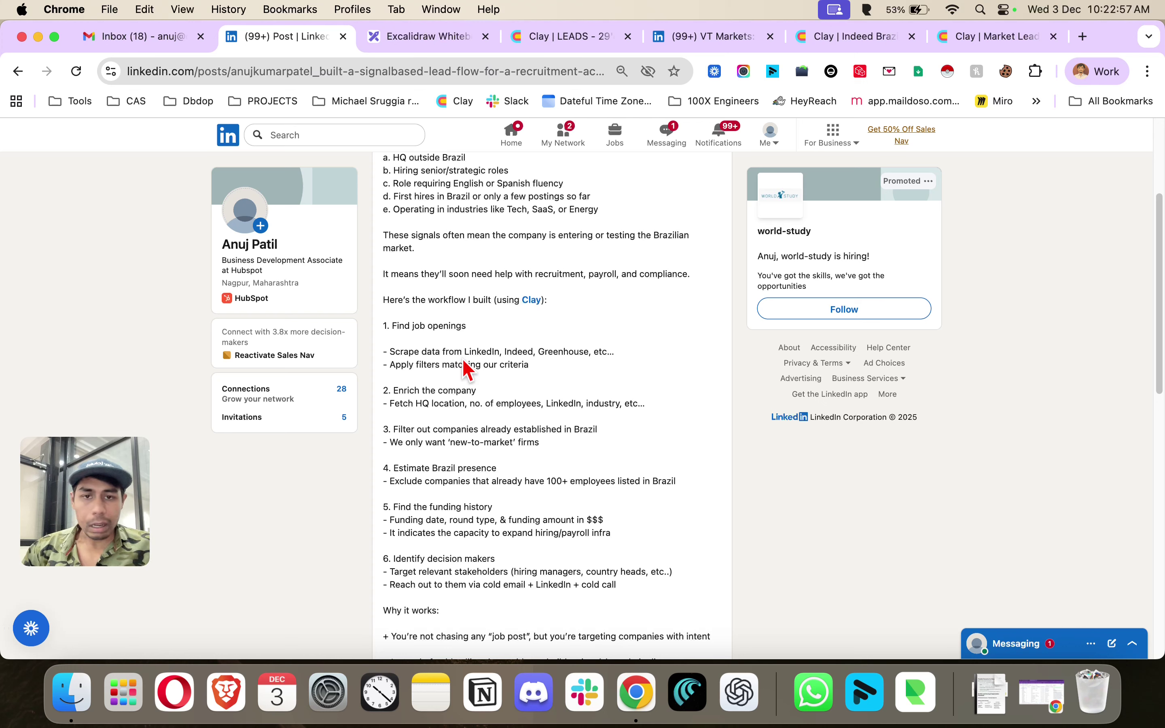
scroll(460, 358, "down", 1)
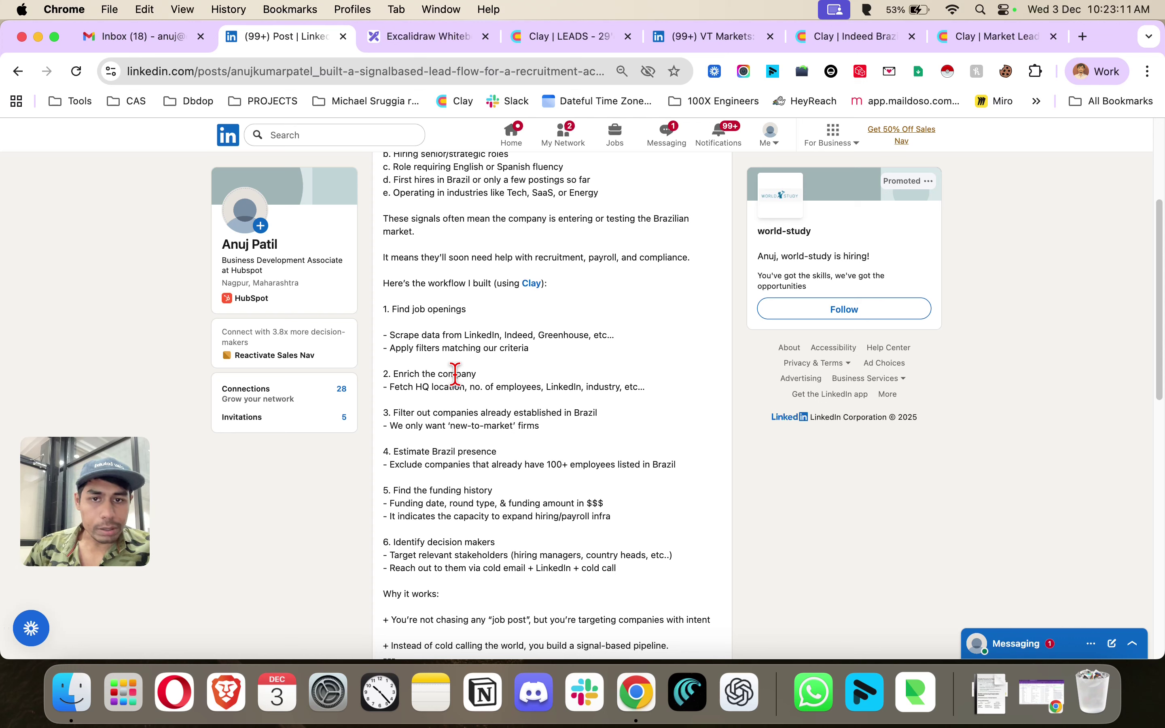
scroll(455, 374, "down", 1)
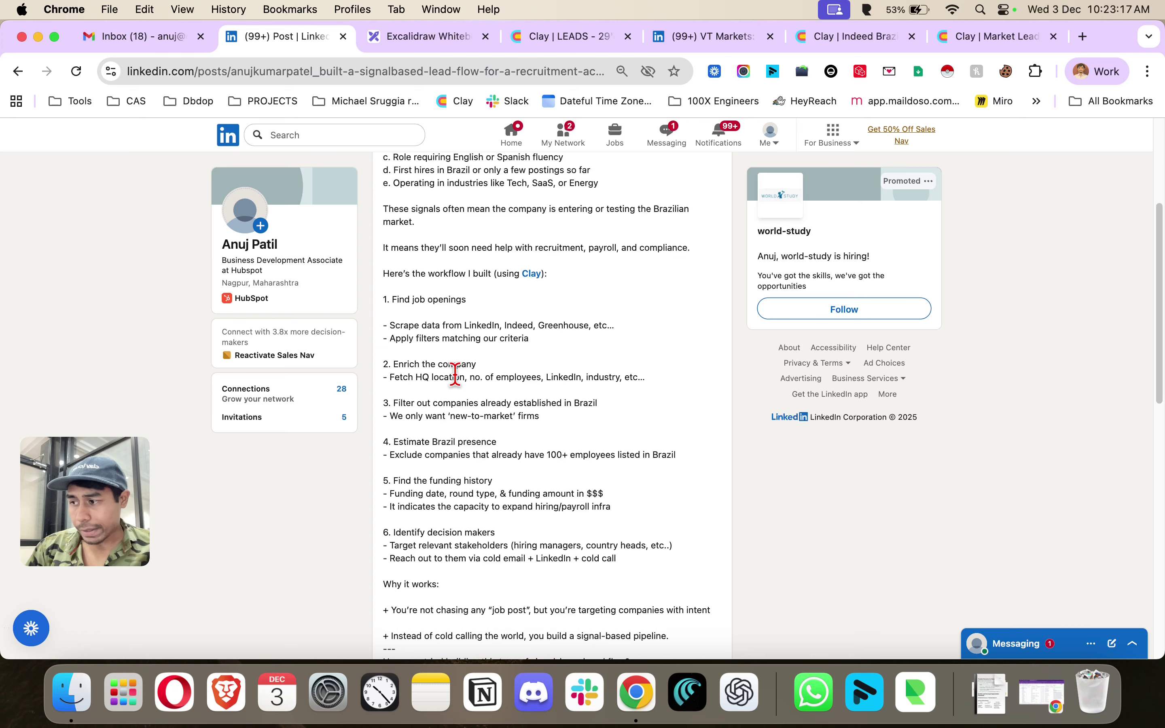
scroll(455, 375, "down", 4)
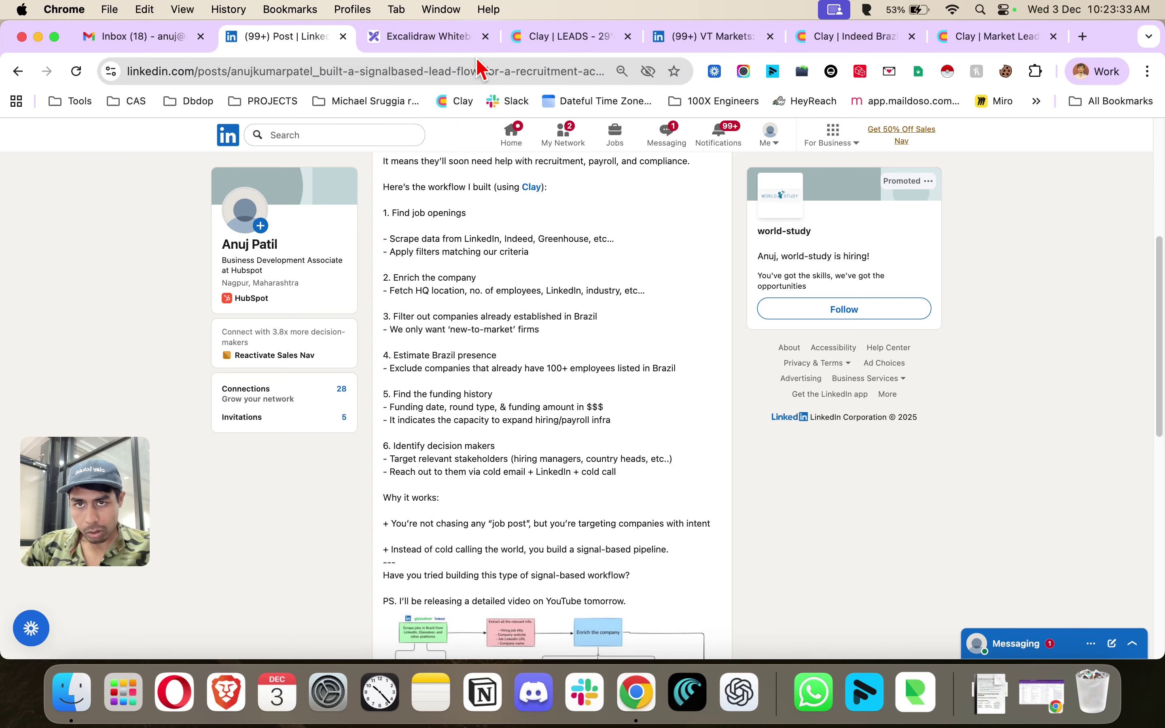
- View the Excalidraw flowchart, then review the Find jobs source inputs, including all job title keywords, in Clay's 29 Oct LinkedIn jobs table
left_click(430, 52)
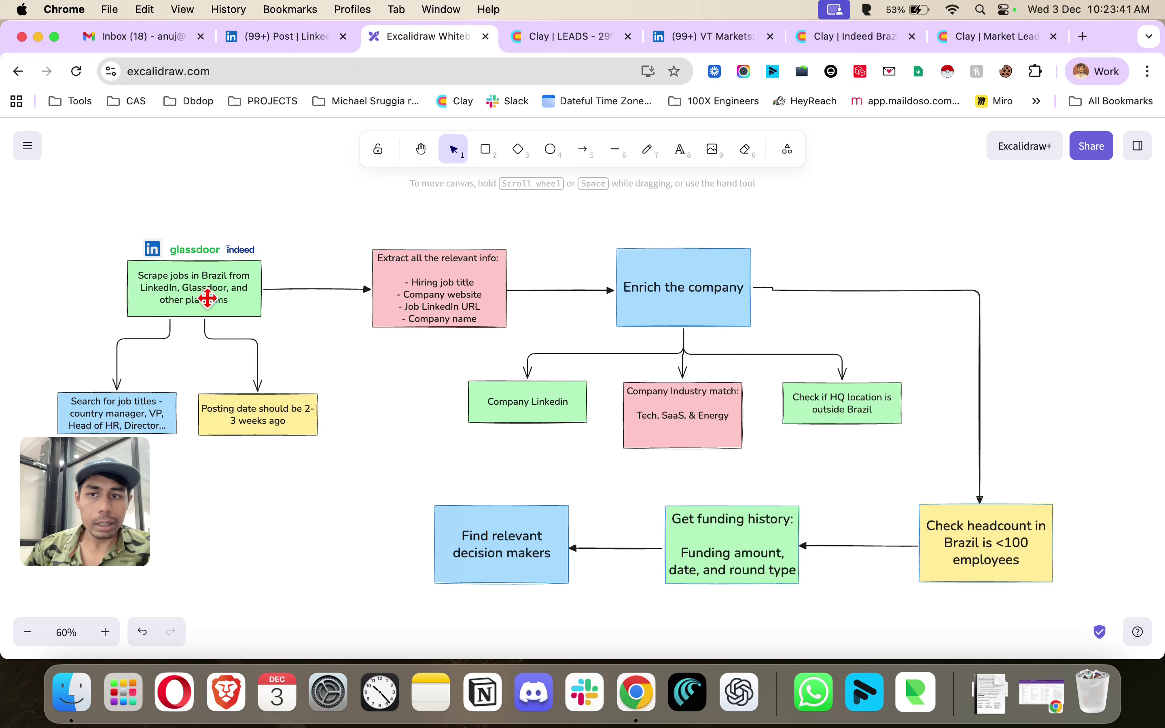
left_click(572, 38)
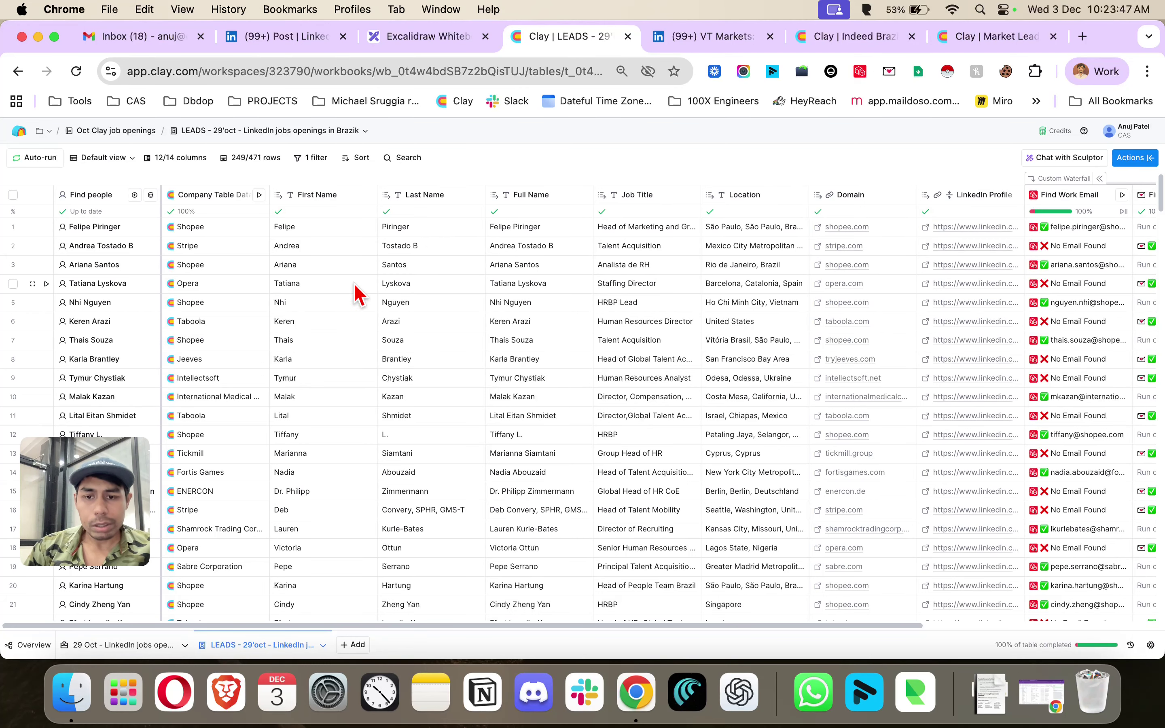
left_click(126, 647)
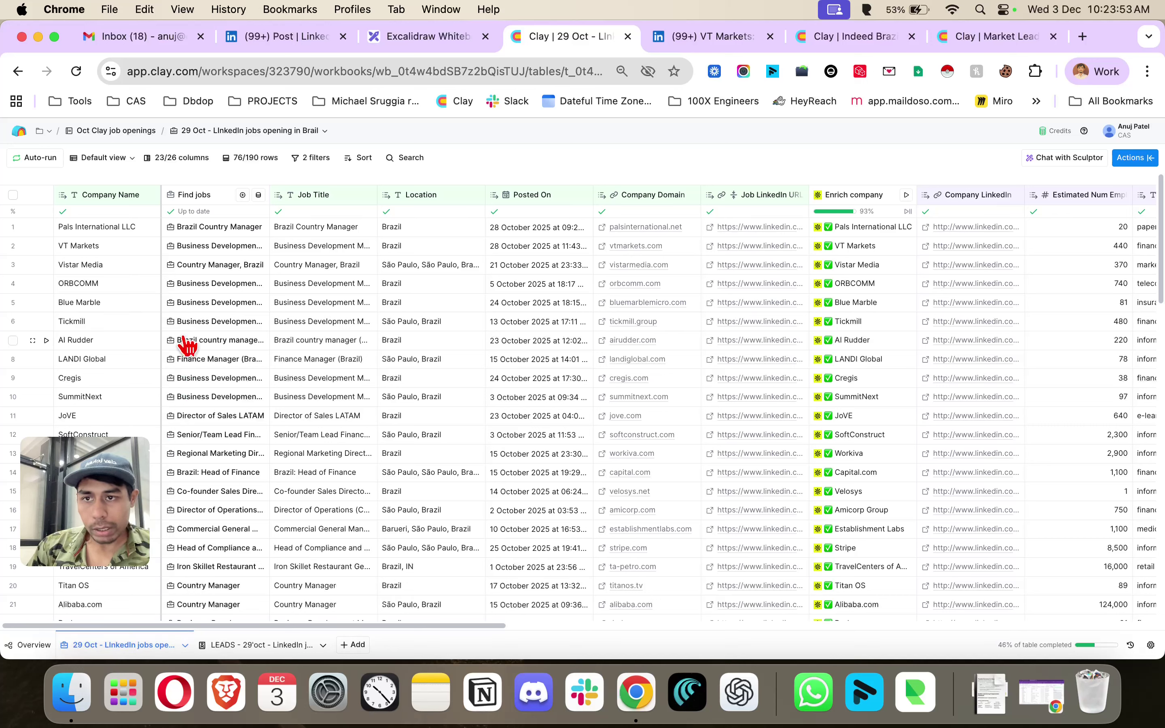
left_click(183, 195)
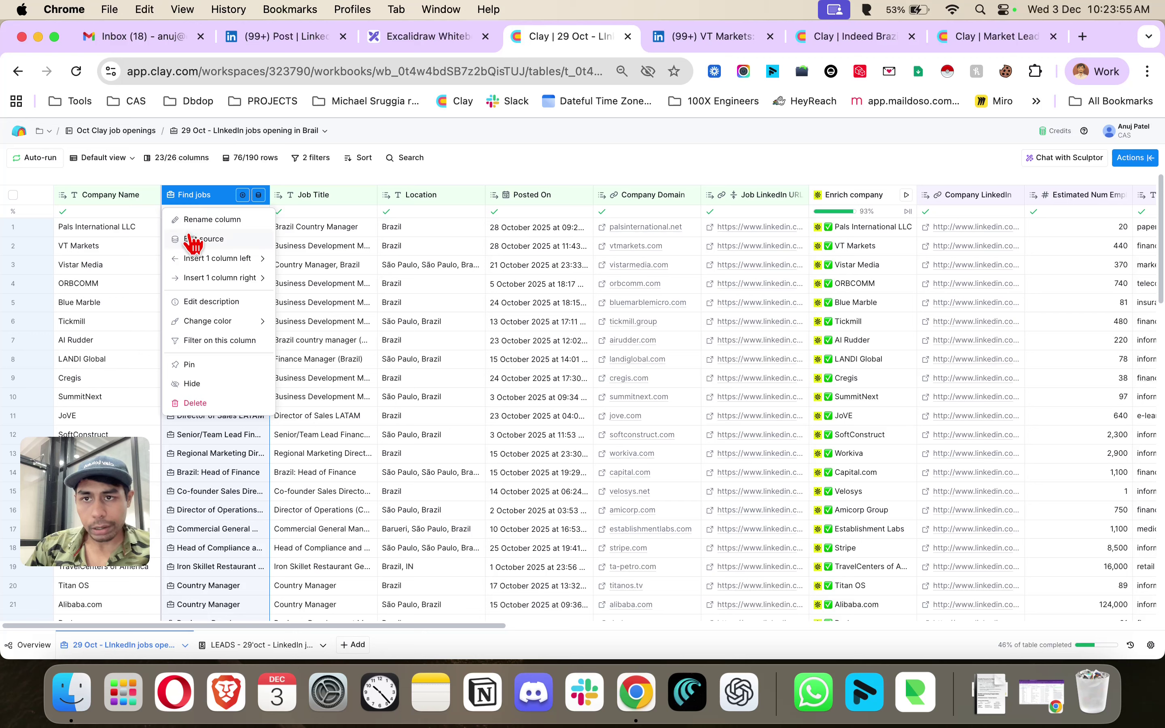
left_click(192, 241)
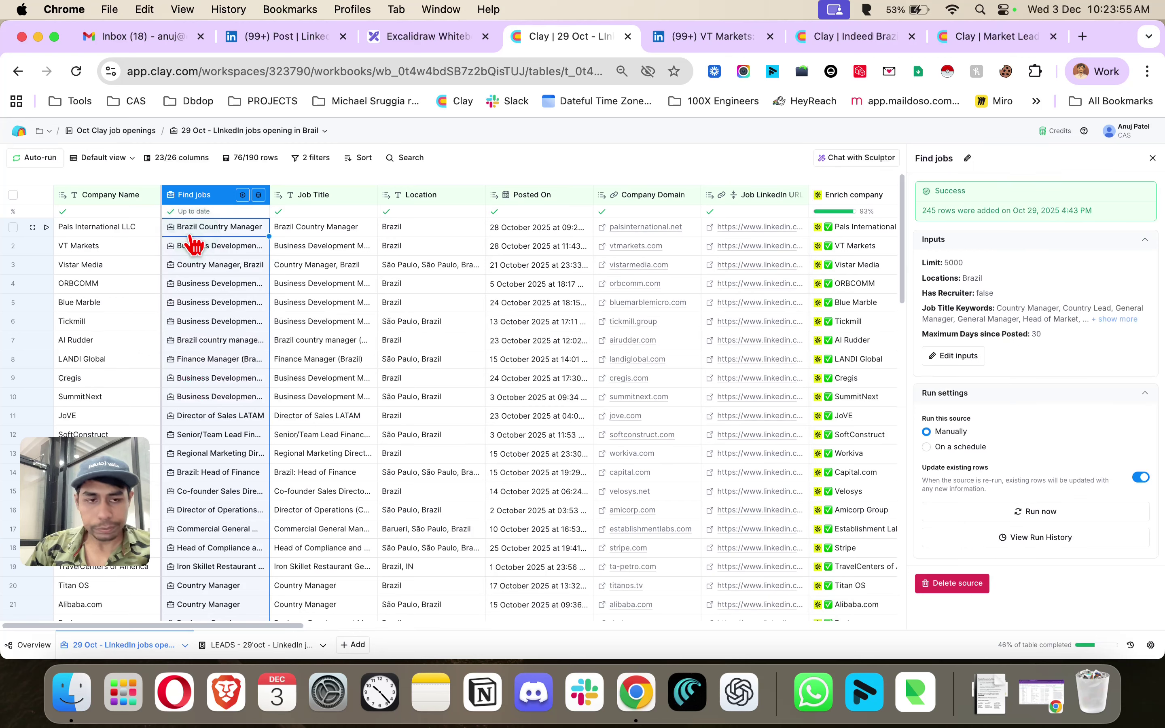
left_click(1100, 318)
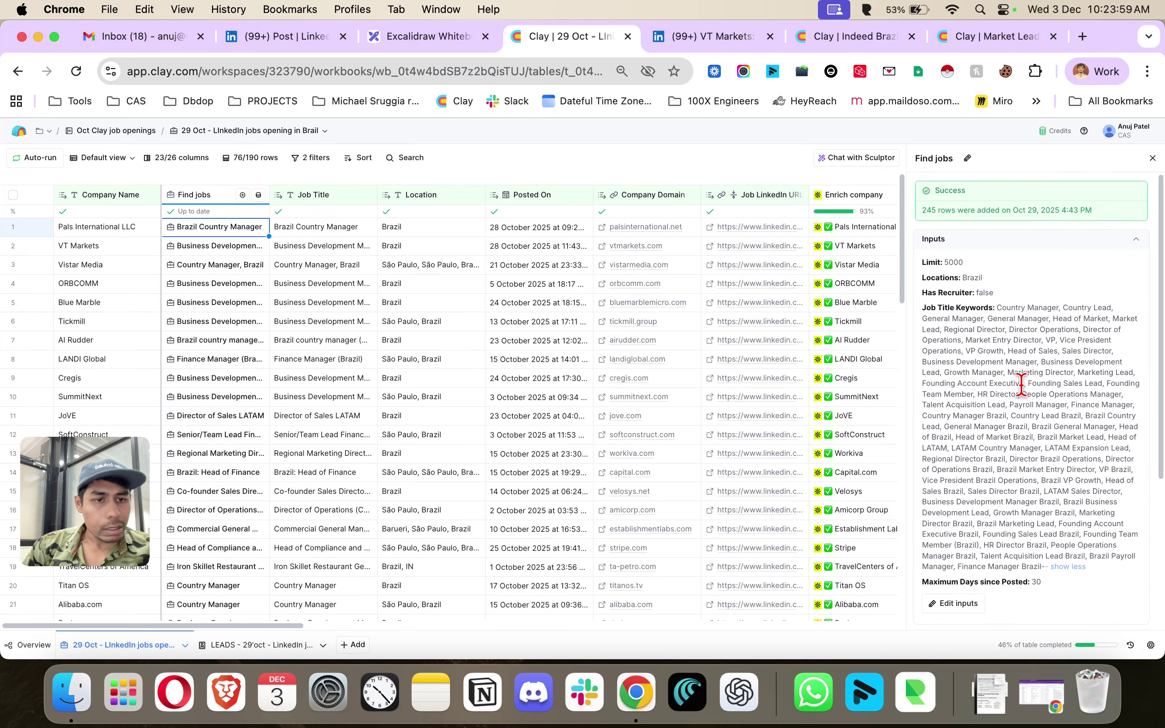
scroll(1019, 380, "down", 5)
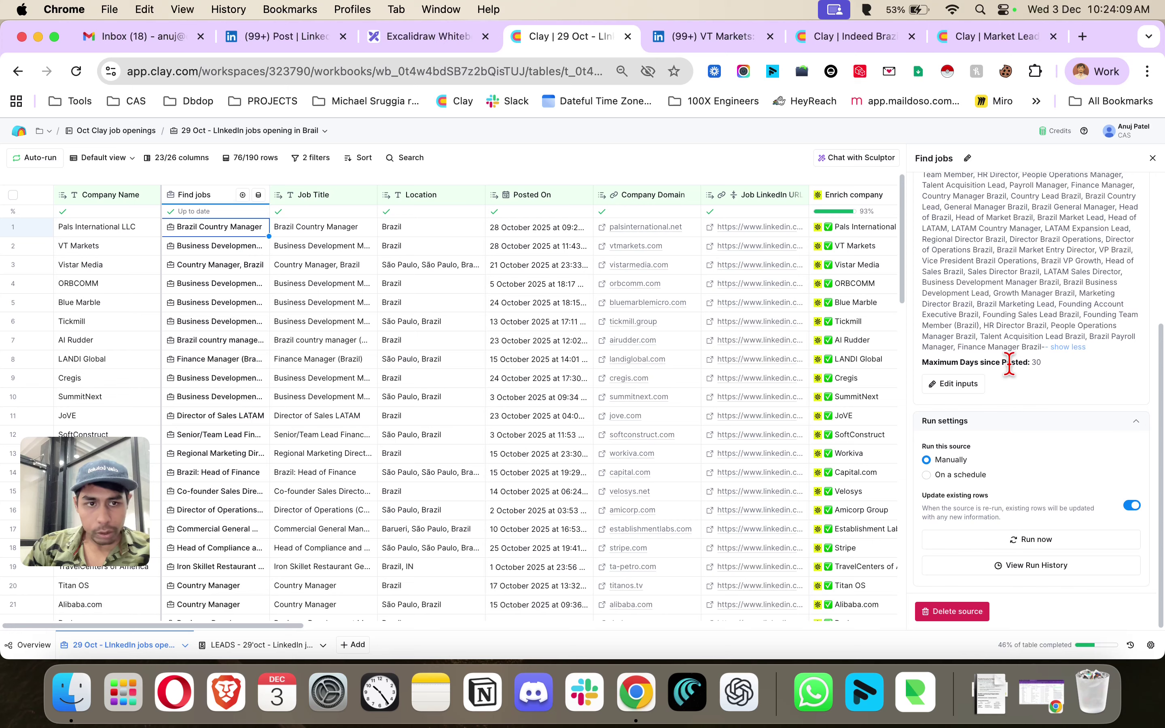
scroll(1009, 365, "up", 1)
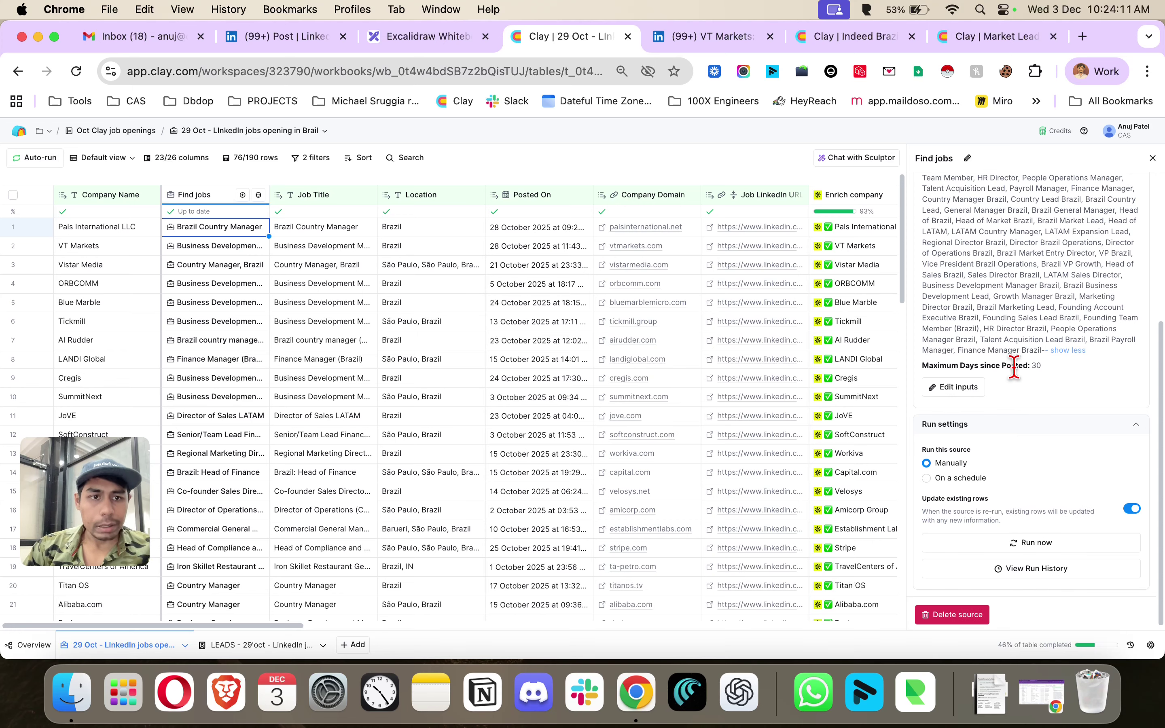
left_click(1152, 158)
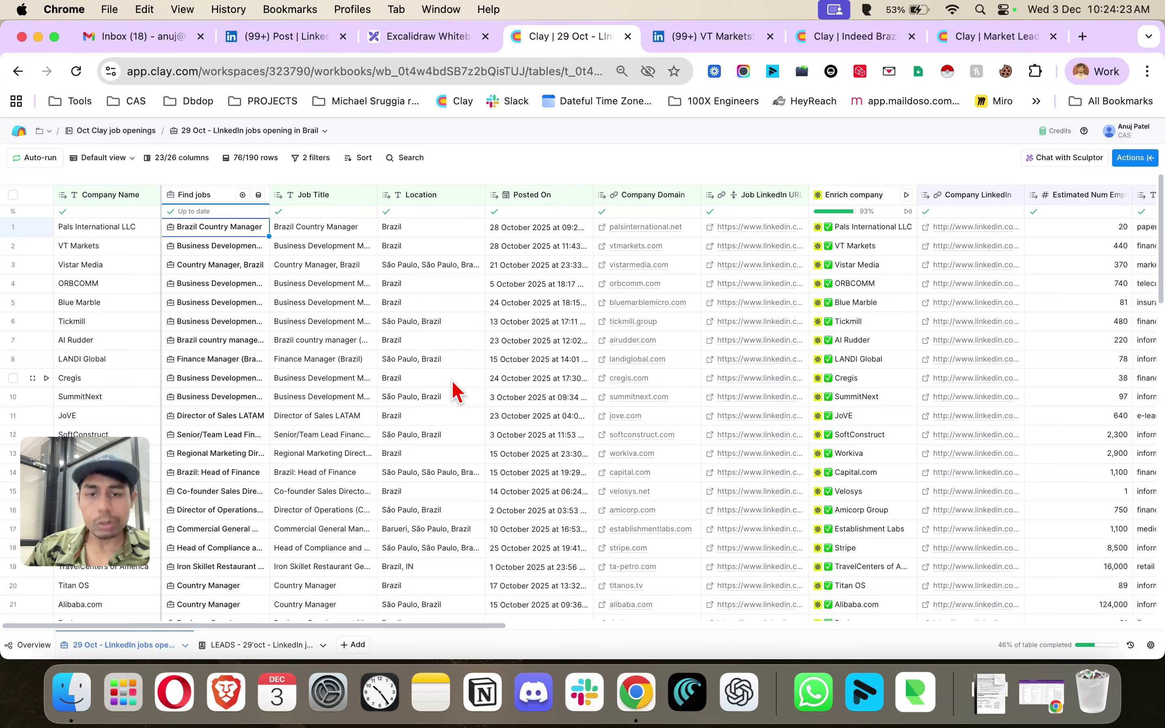
- Review the job listing columns of the Indeed Brazil Companies table and the Glassdoor Market Lead Brazil table
left_click(831, 38)
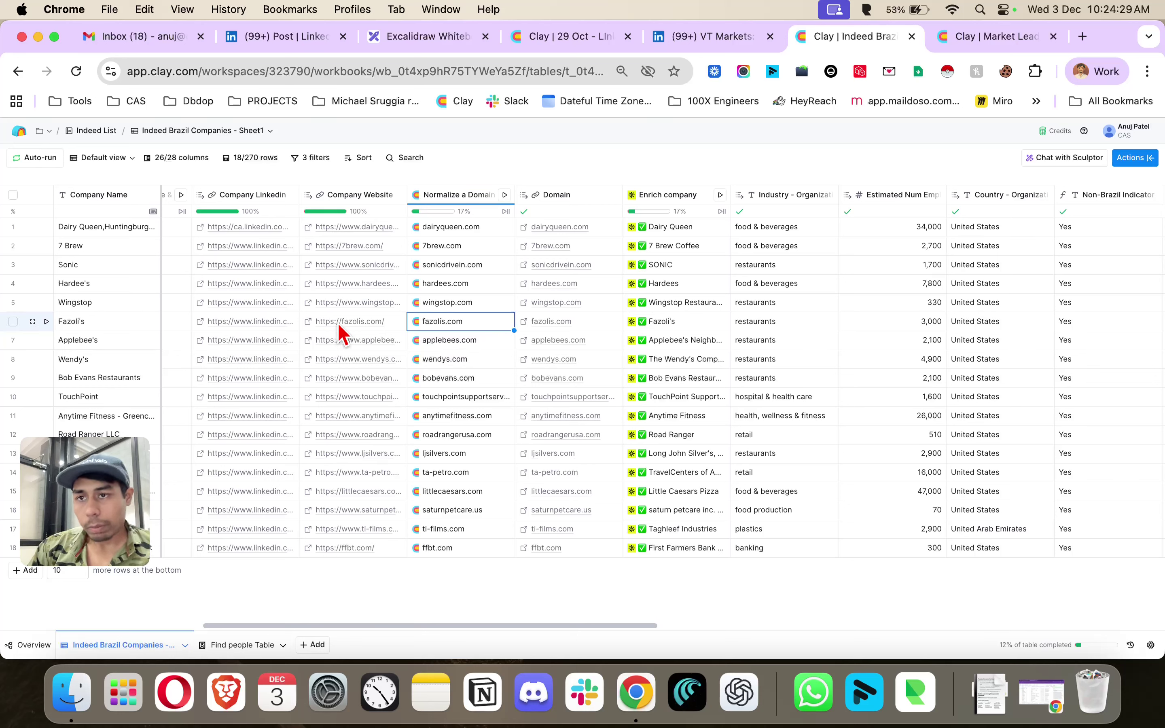
scroll(297, 324, "left", 10)
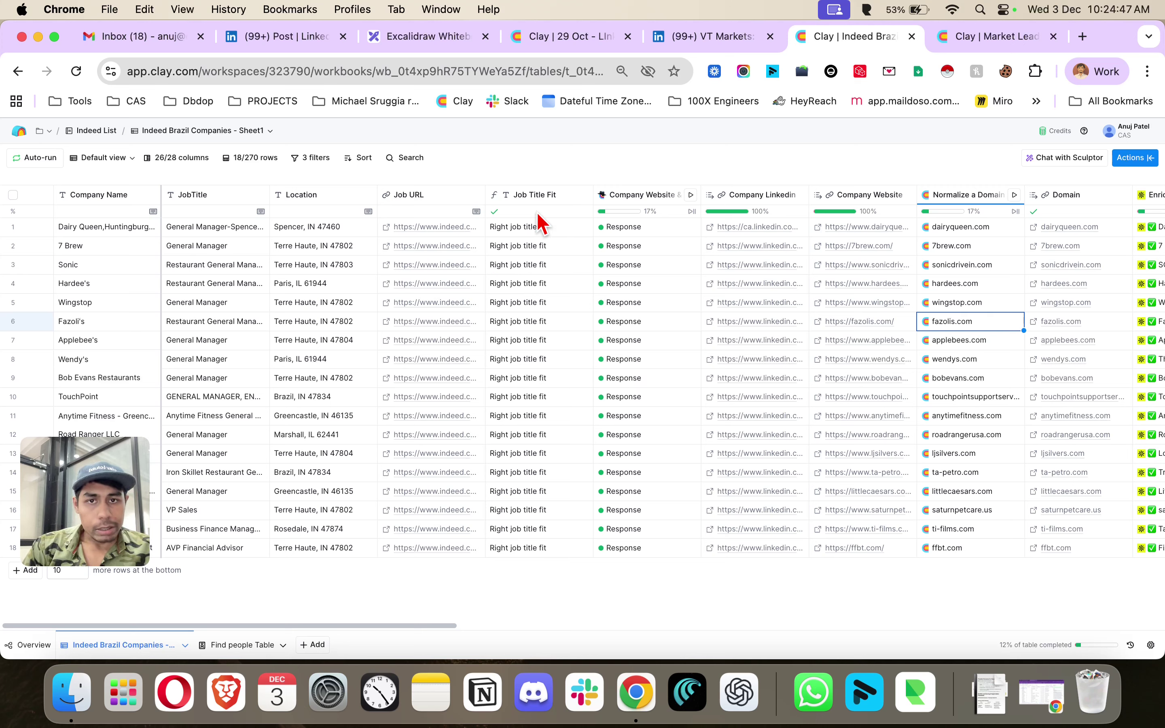
left_click(1006, 39)
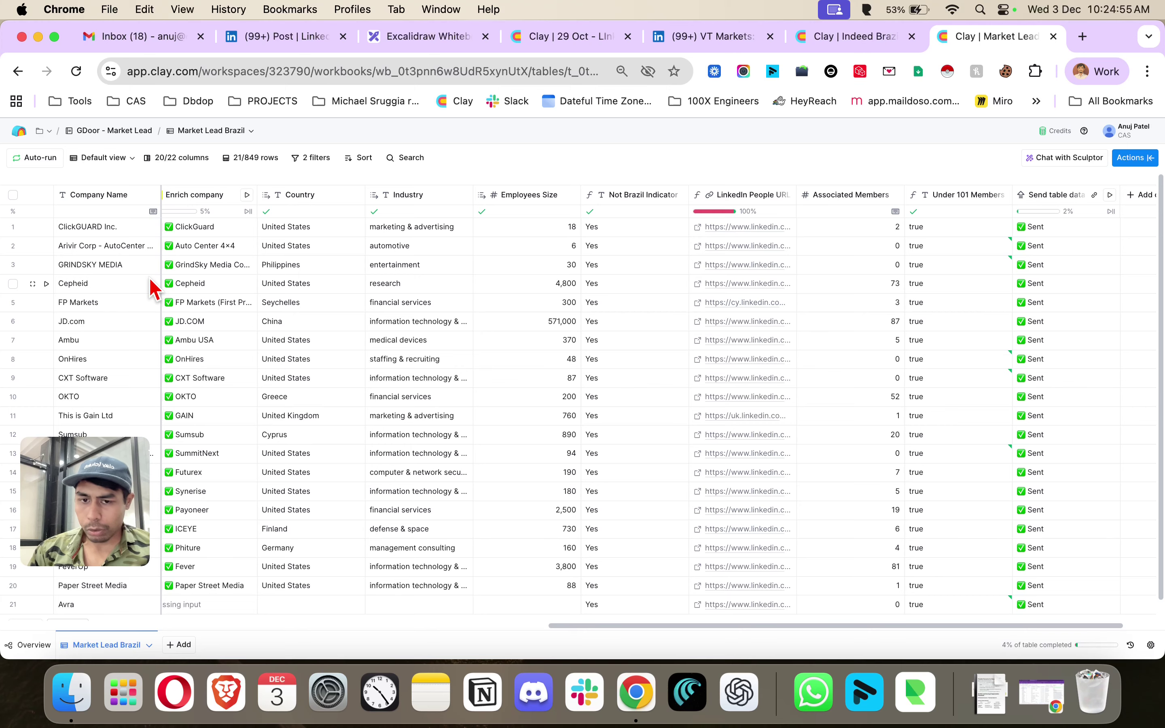
scroll(433, 361, "left", 15)
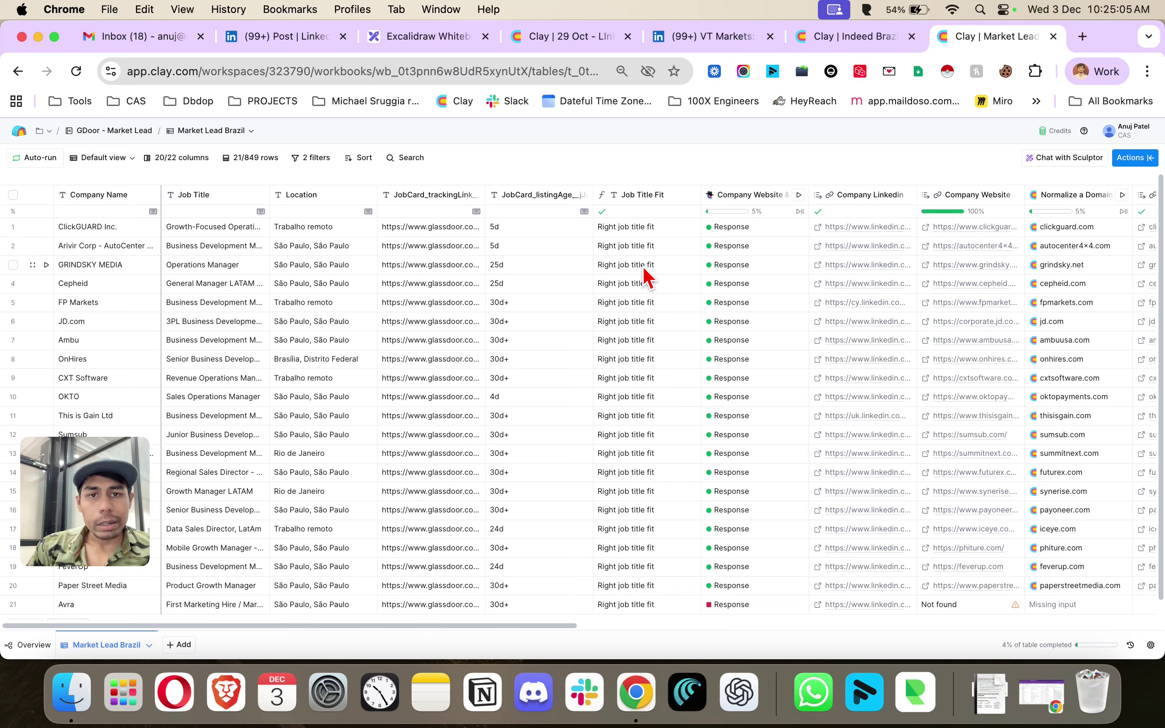
- Switch to the Excalidraw flowchart and examine the info extraction and company enrichment stages
left_click(385, 38)
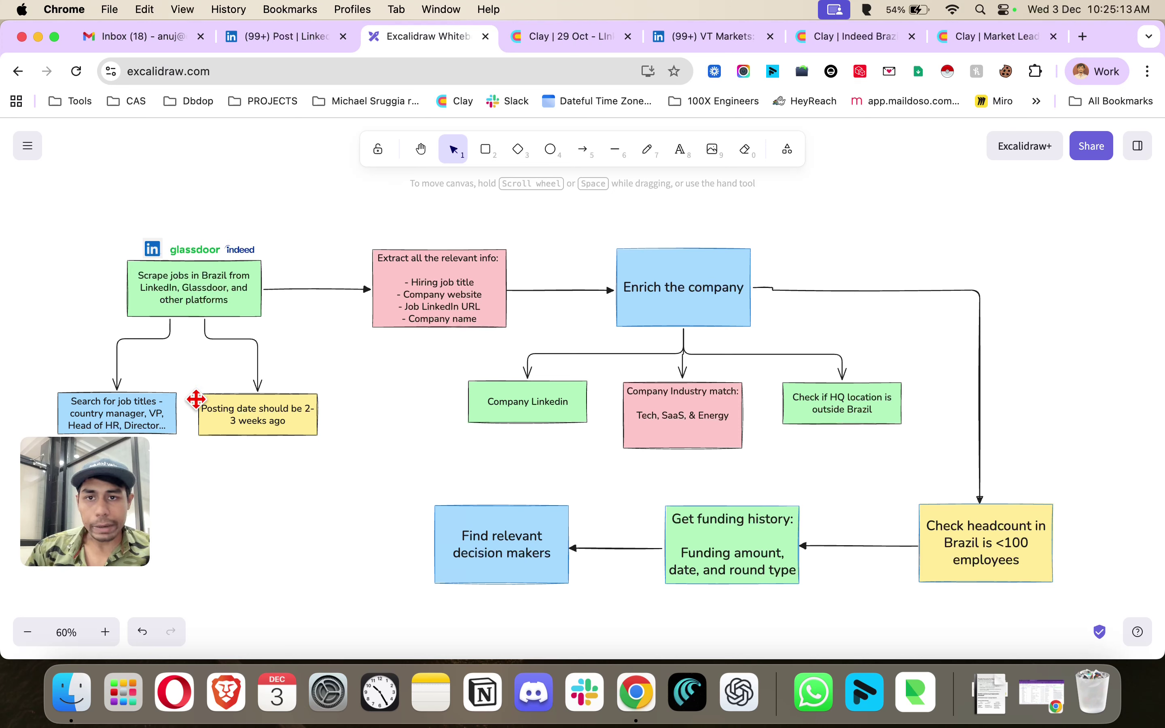
left_click(438, 279)
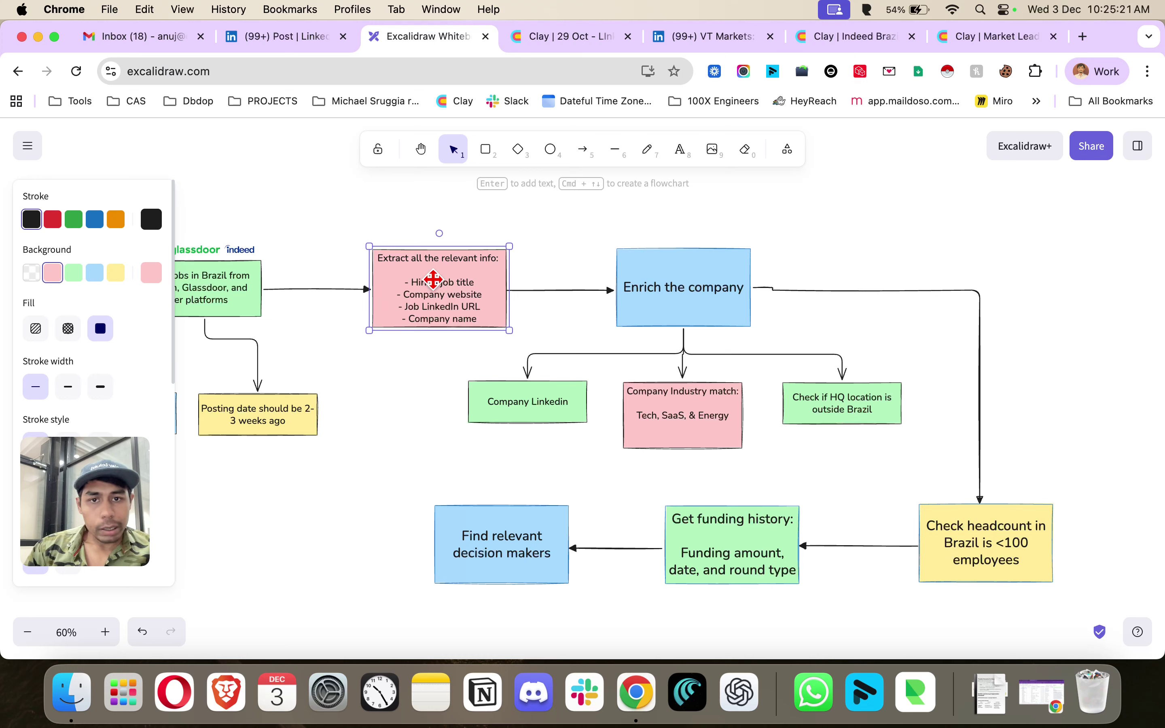
left_click(699, 290)
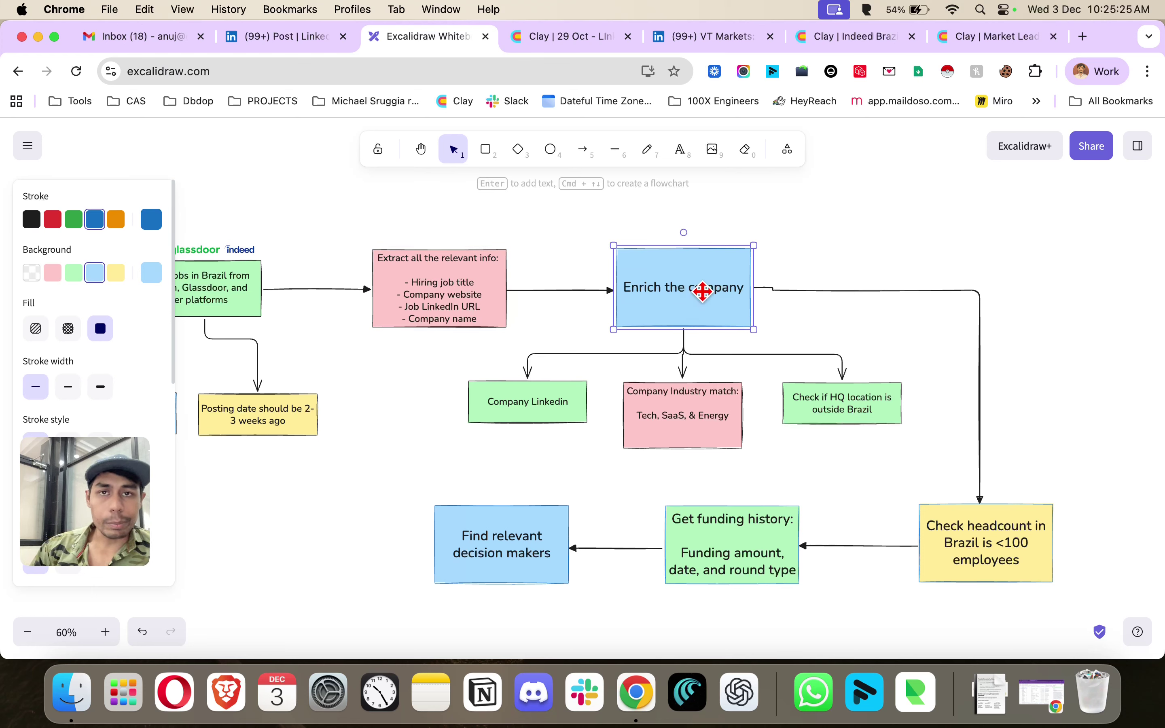
- Switch to Clay's 29 Oct LinkedIn jobs table and review the company enrichment columns, including employee count, industry and HQ location
left_click(568, 36)
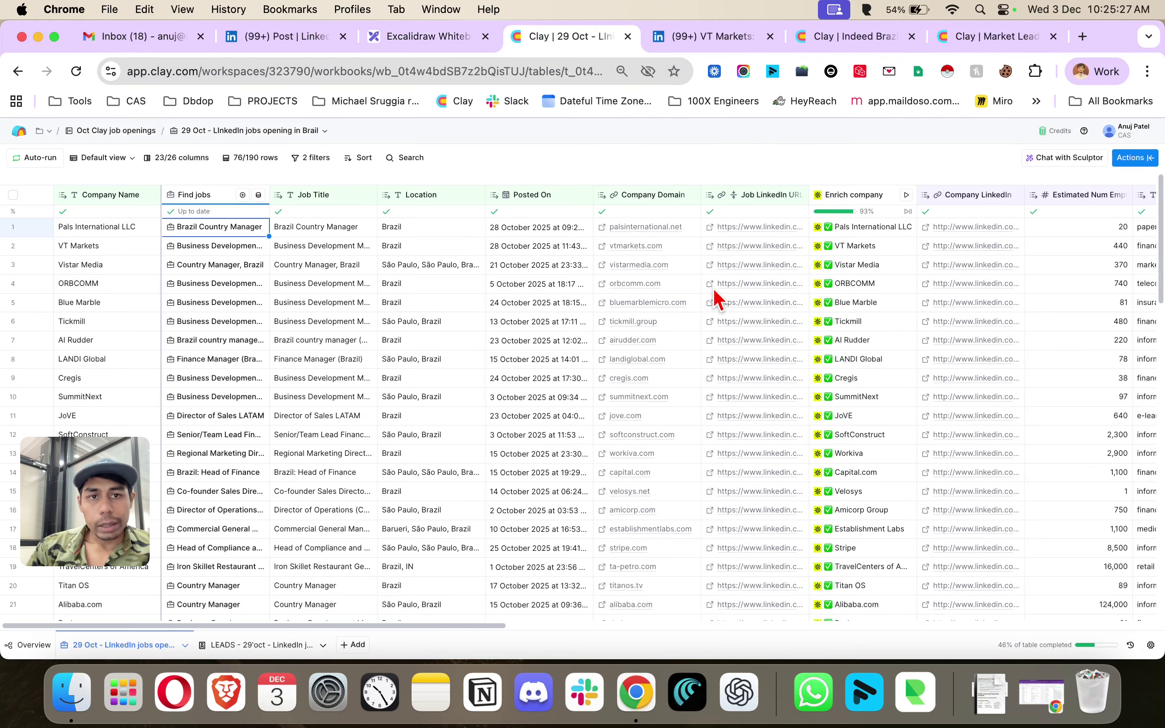
scroll(727, 286, "right", 10)
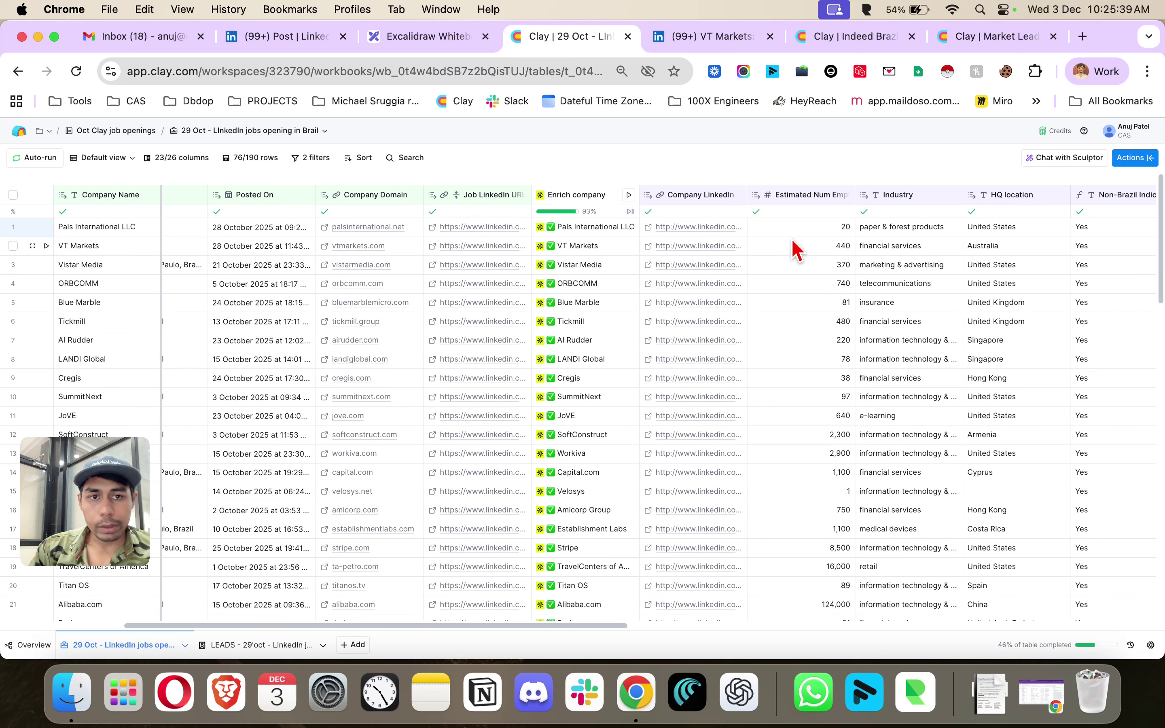
scroll(795, 246, "right", 5)
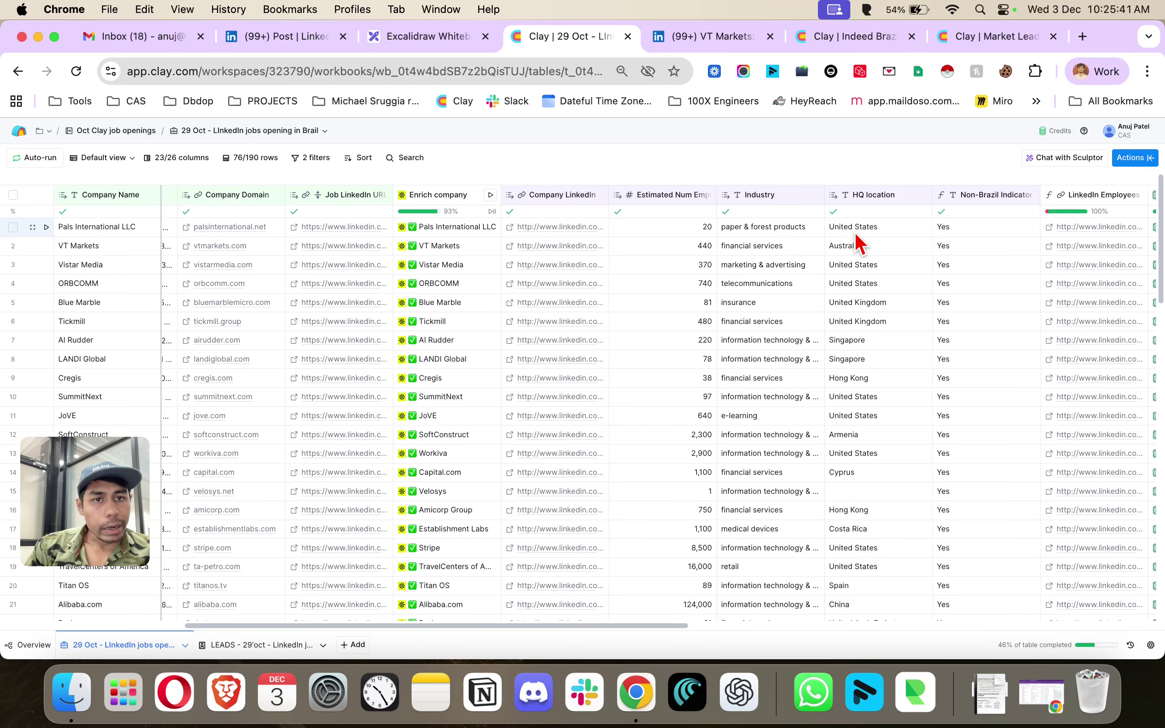
scroll(856, 248, "right", 4)
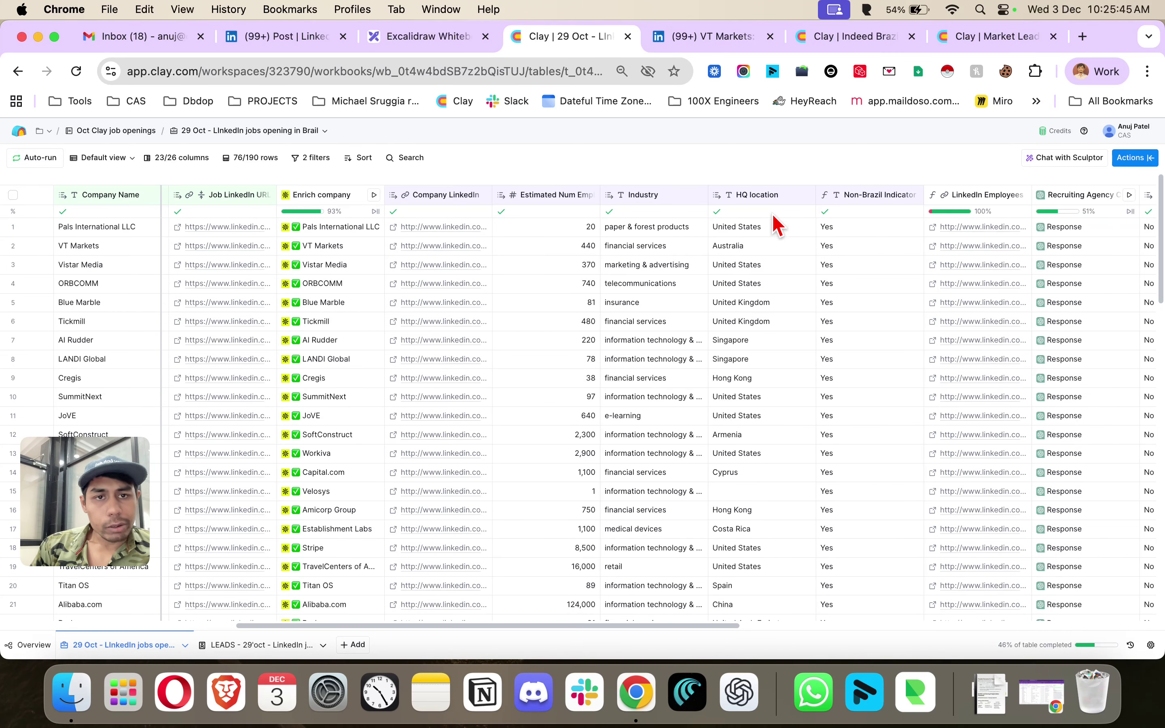
- Inspect the Non-Brazil Indicator column's formula and its AI formula generator description without changing them
left_click(894, 195)
left_click(858, 239)
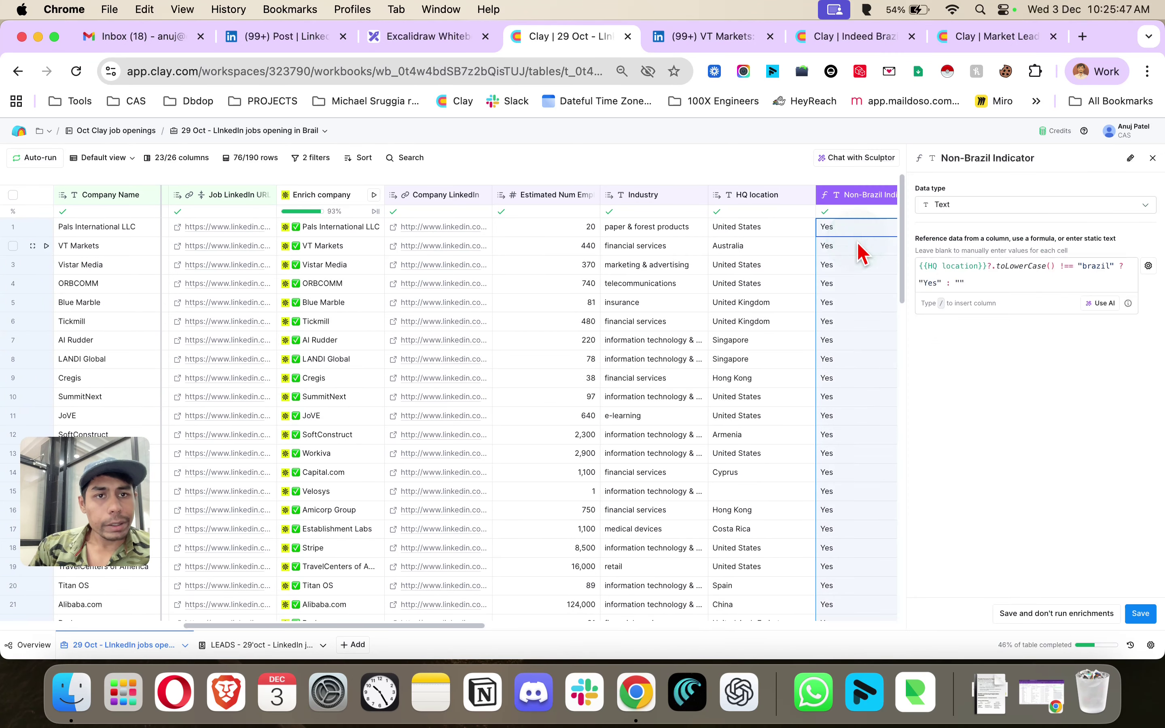
left_click(1099, 303)
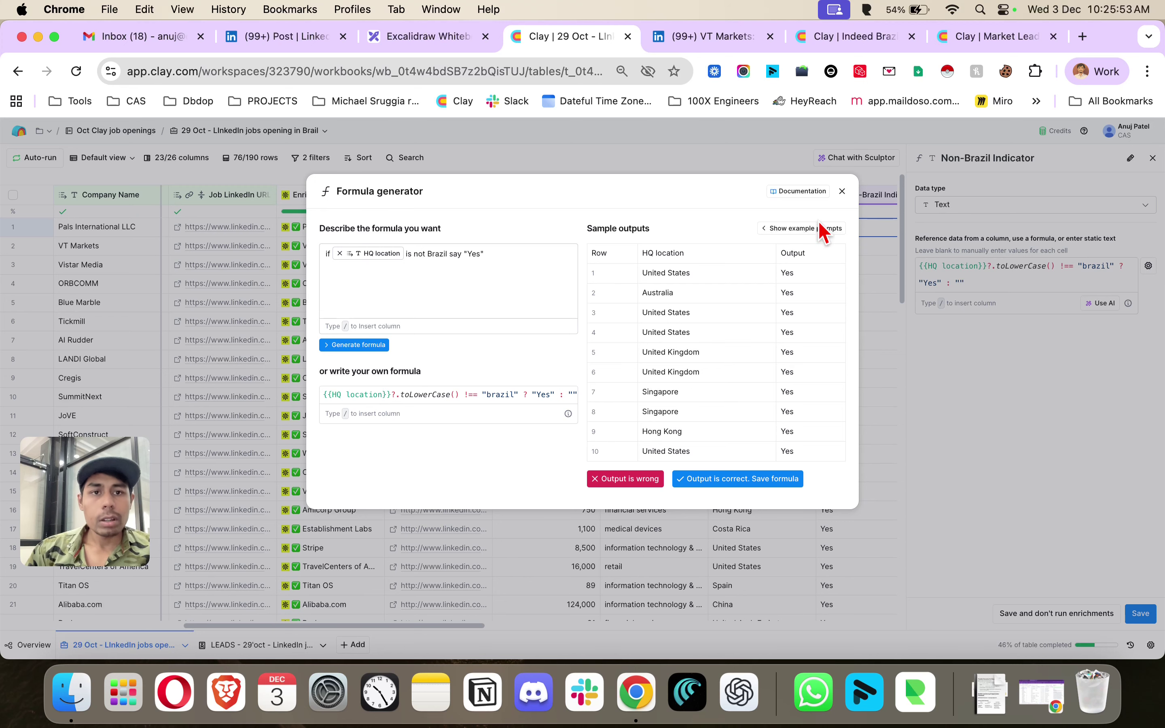
left_click(841, 192)
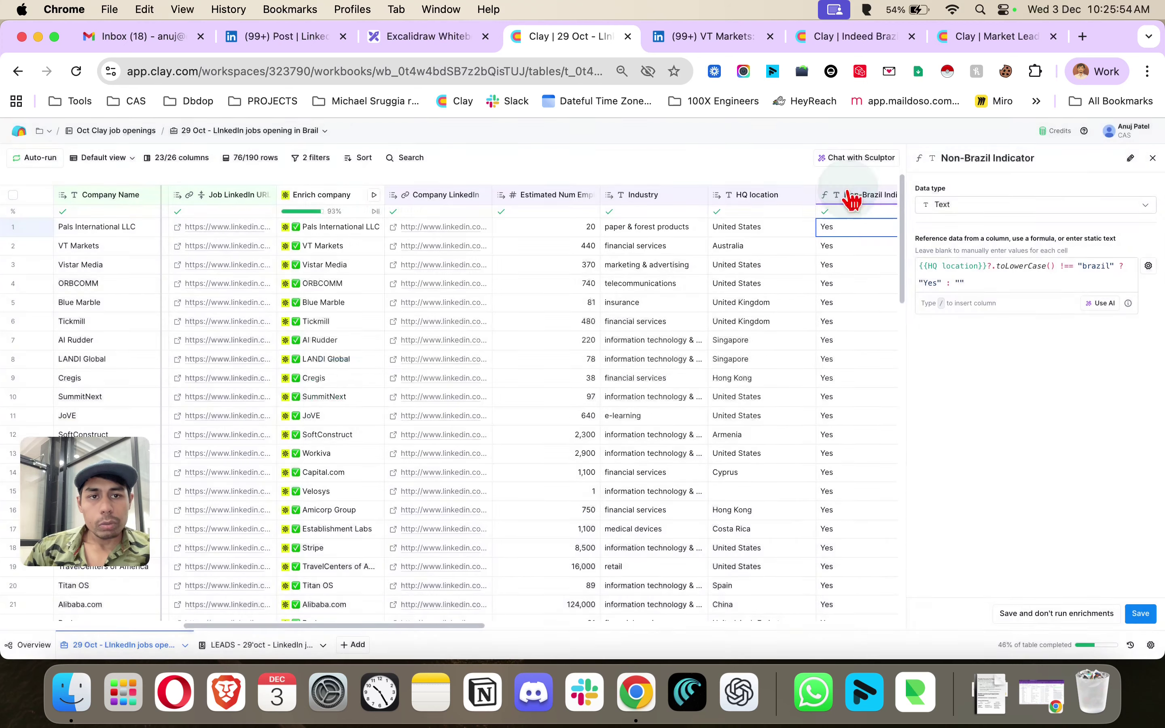
left_click(1153, 158)
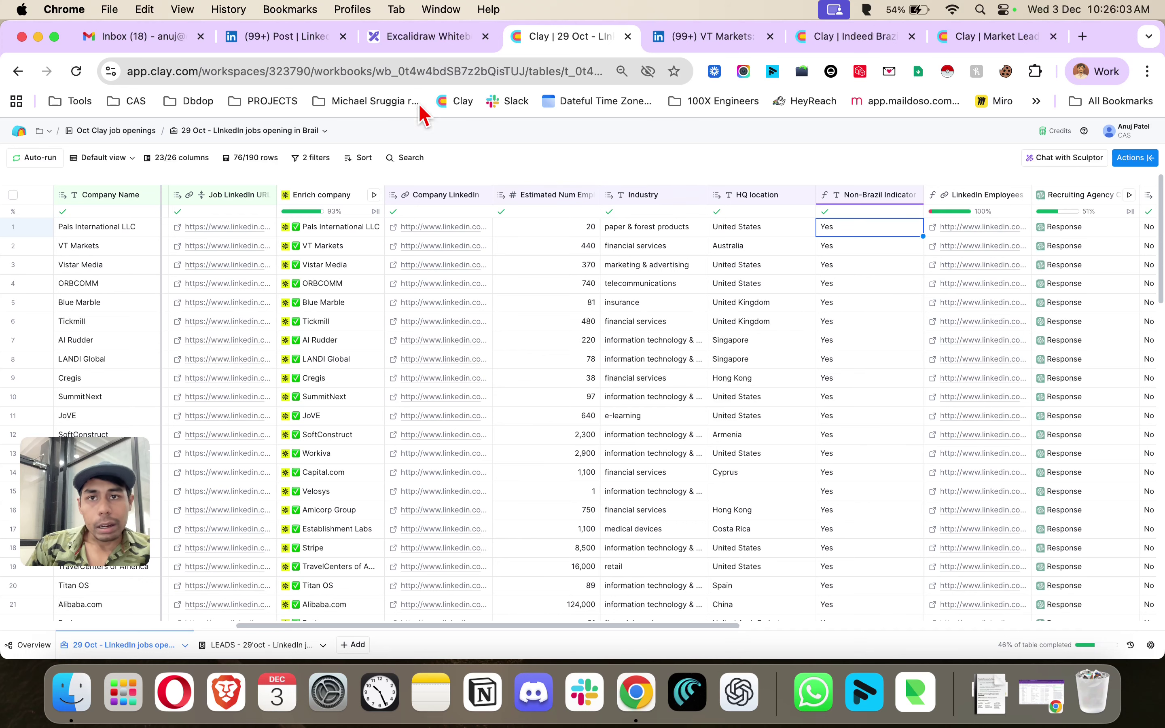
- Examine the industry match and Brazil headcount stages in the Excalidraw flowchart, checking the matching columns in the Clay table
left_click(412, 48)
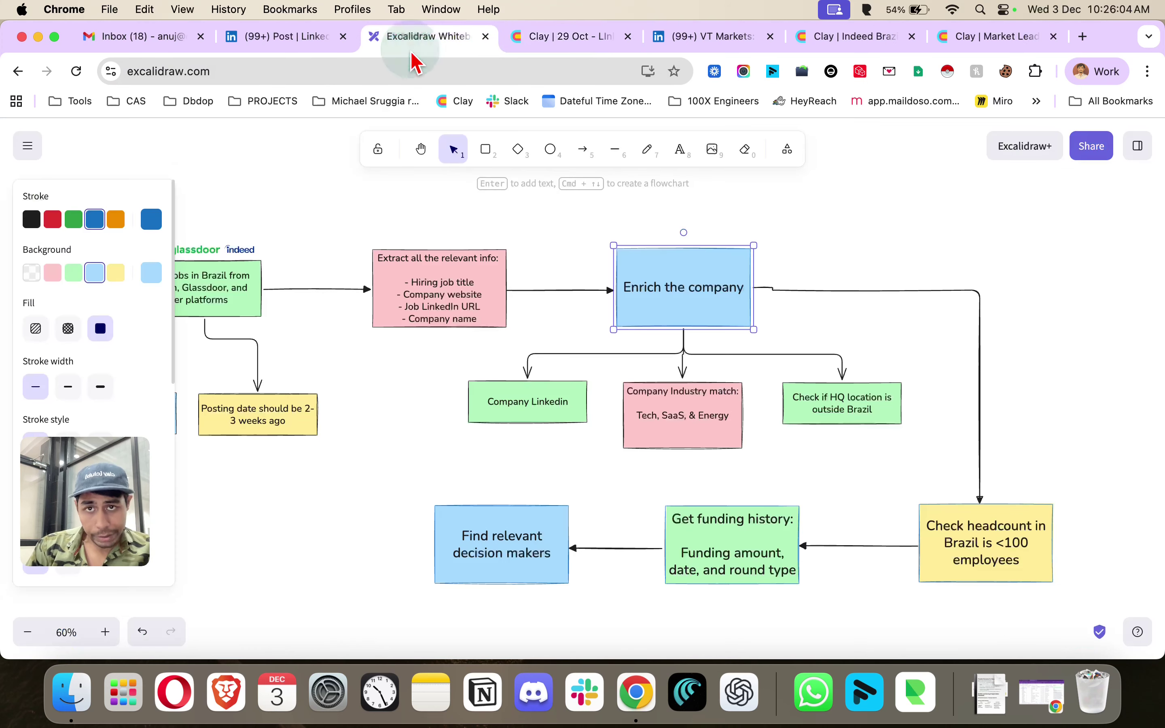
left_click(686, 428)
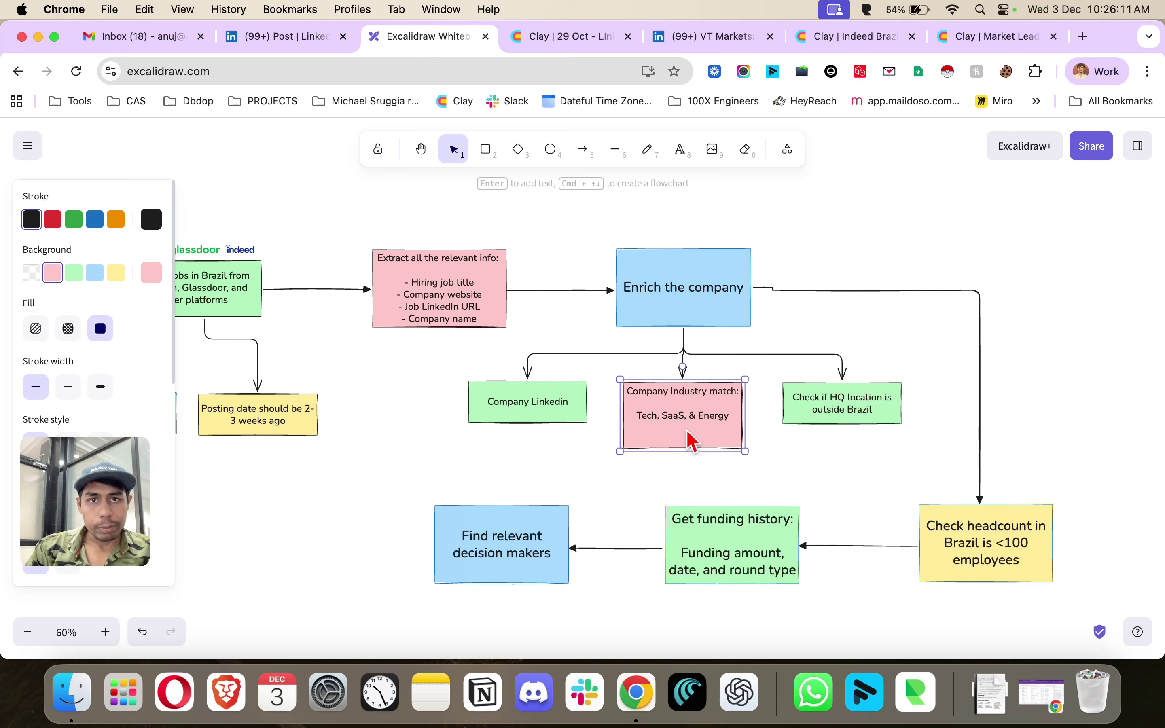
left_click(577, 41)
scroll(665, 280, "right", 3)
left_click(447, 41)
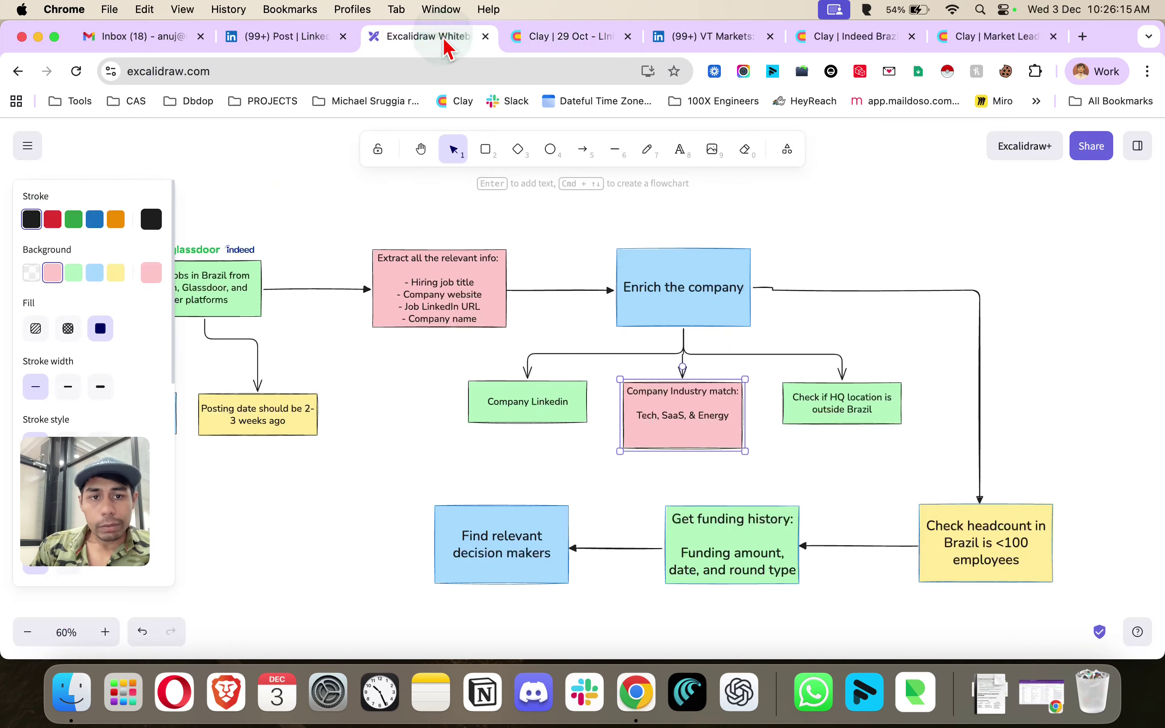
left_click(994, 550)
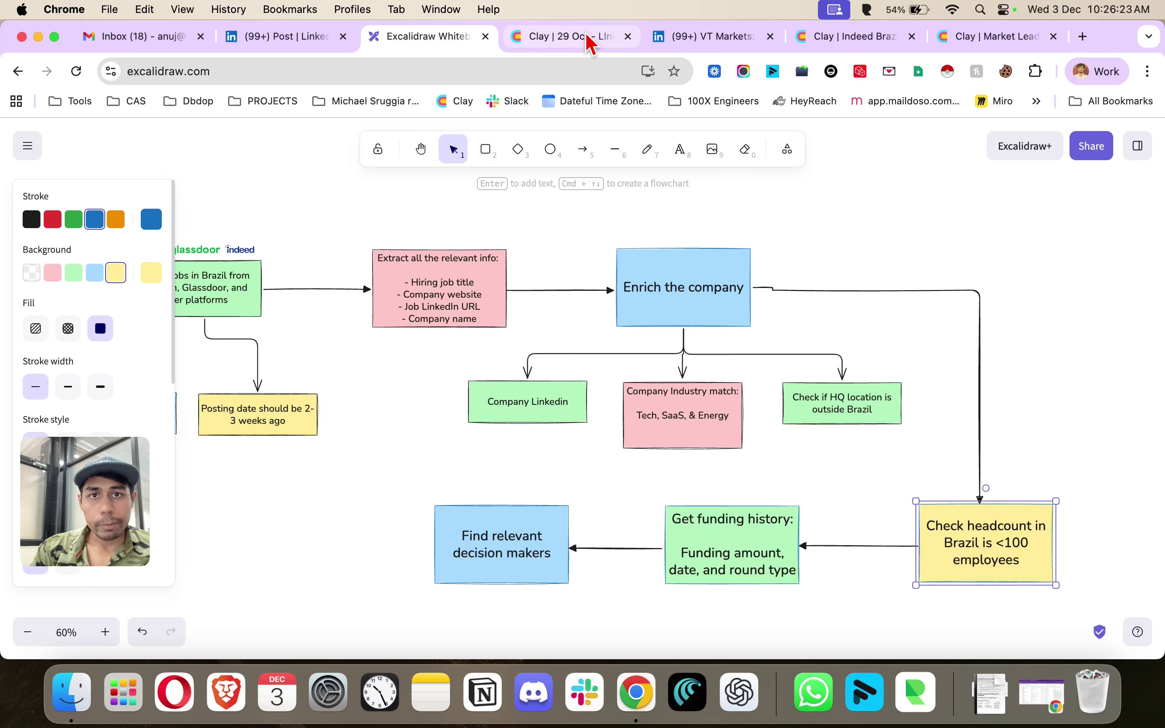
- Open the LinkedIn employees link for VT Markets from Clay's 29 Oct LinkedIn jobs table
left_click(592, 44)
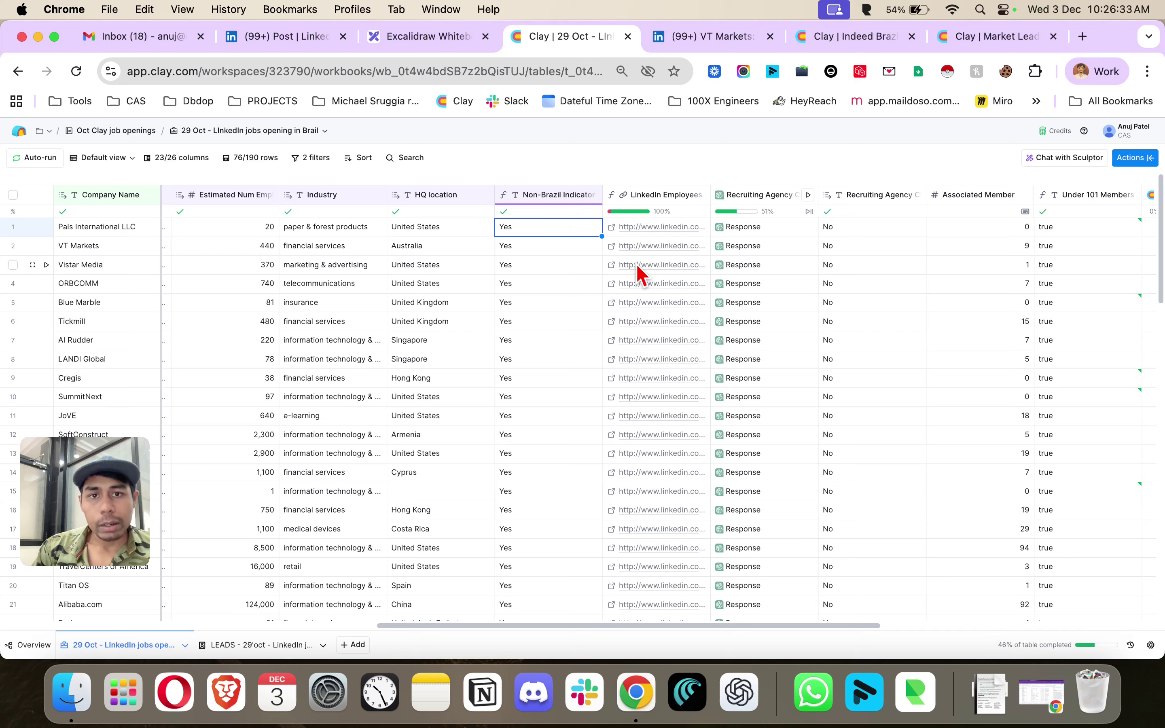
left_click(626, 230)
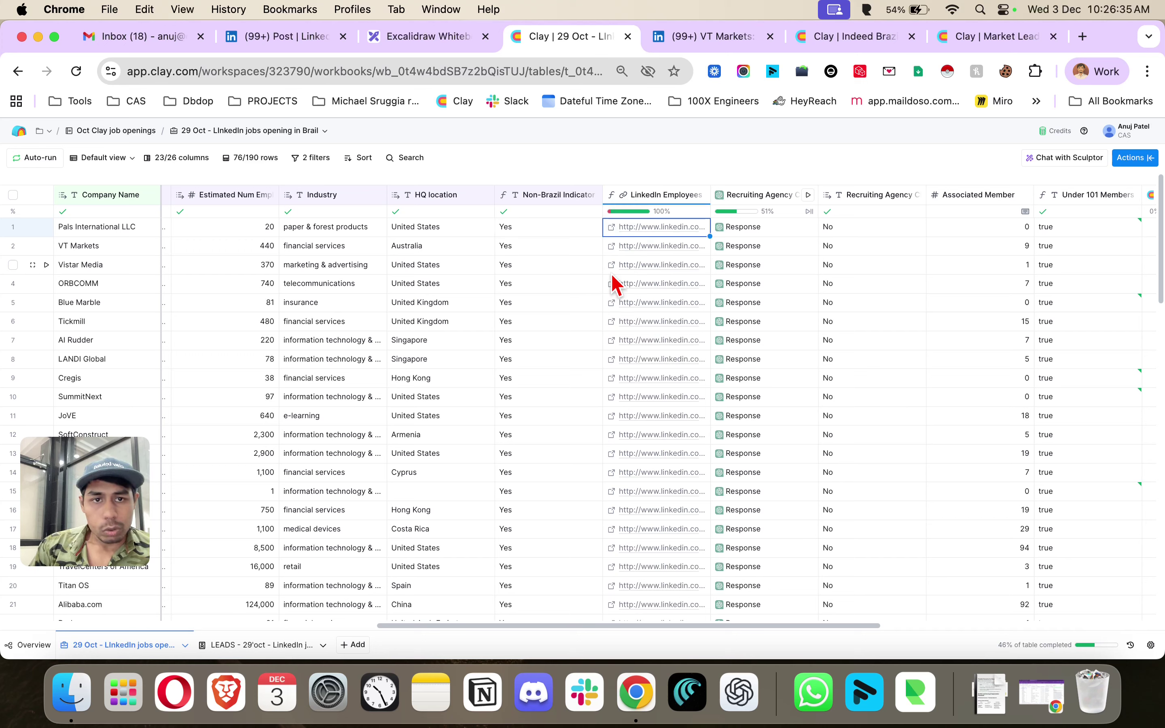
left_click(611, 247)
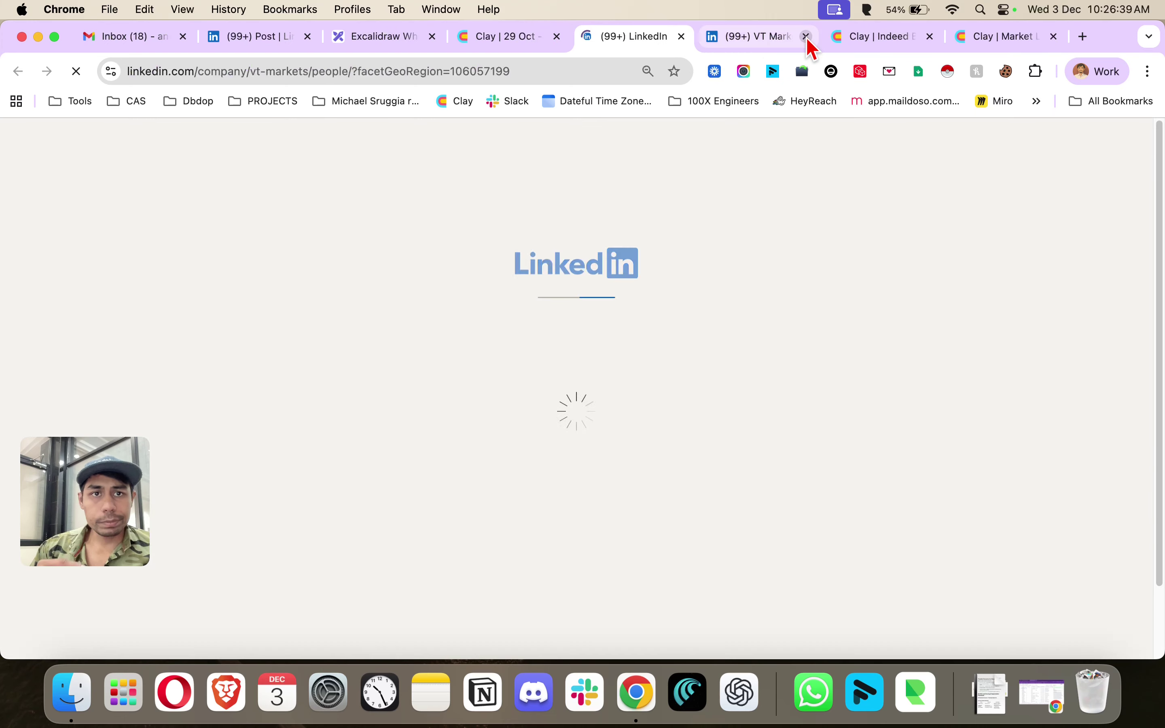
- Close the duplicate VT Markets LinkedIn page and return to the remaining one
left_click(805, 42)
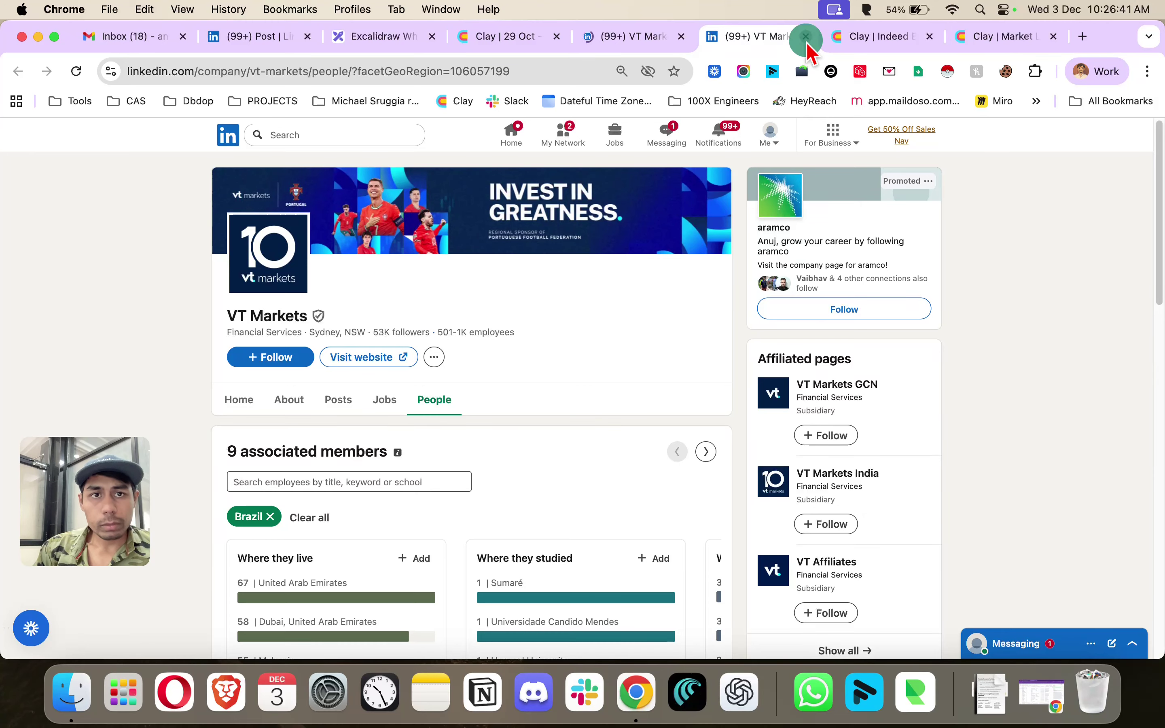
left_click(807, 40)
left_click(655, 39)
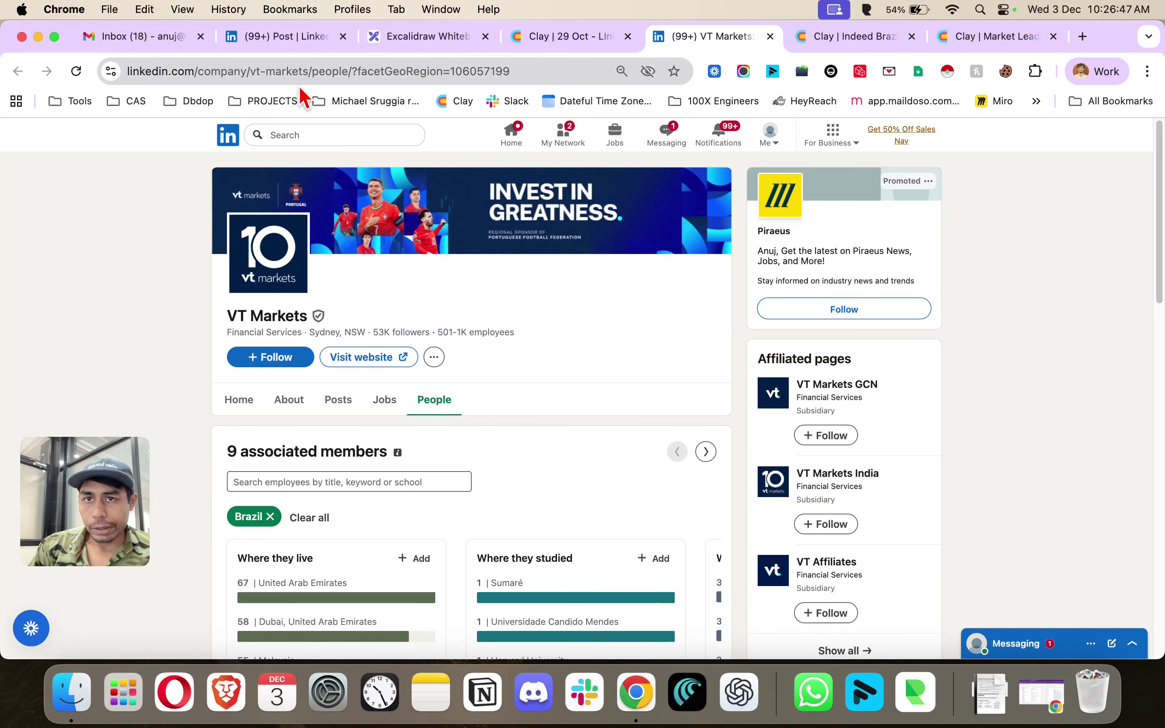
- View VT Markets' LinkedIn home page and its unfiltered People page, checking the People page's URL
left_click(237, 416)
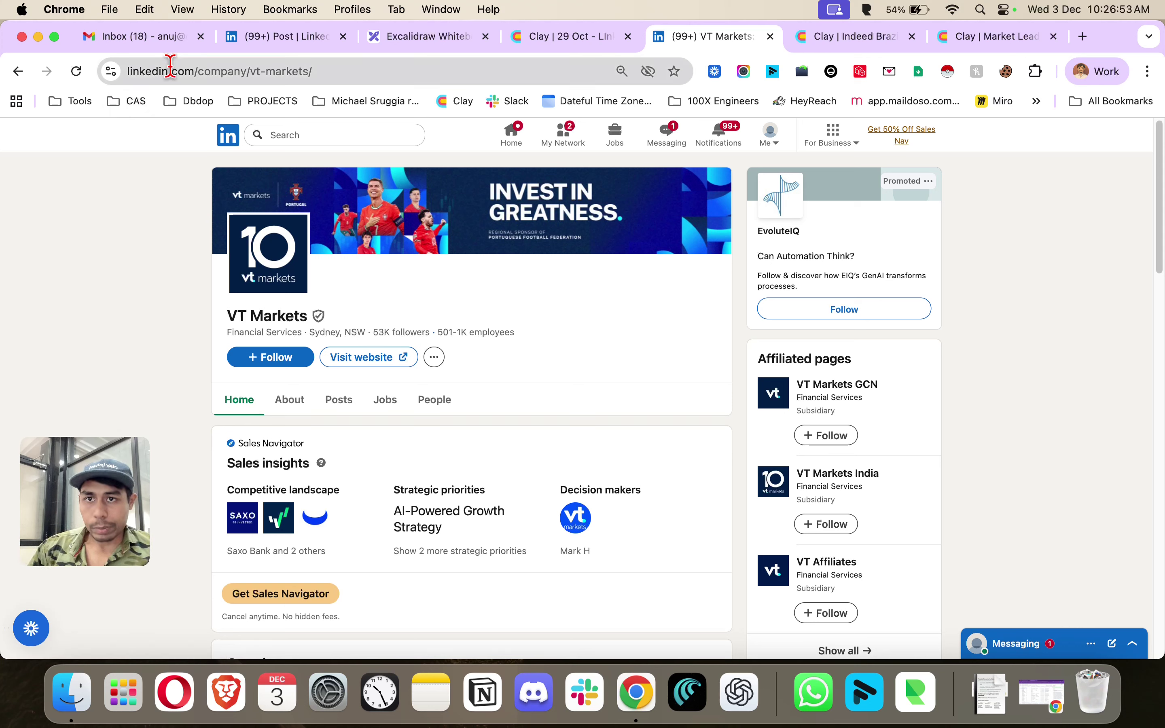
left_click(447, 409)
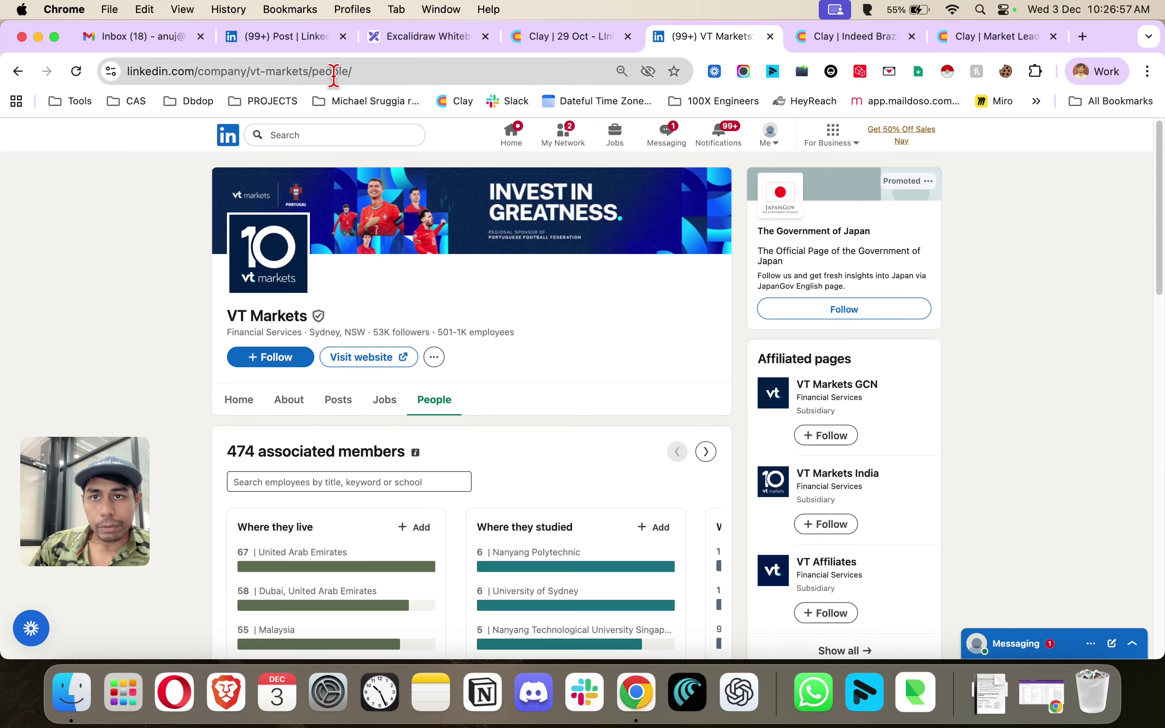
left_click(334, 75)
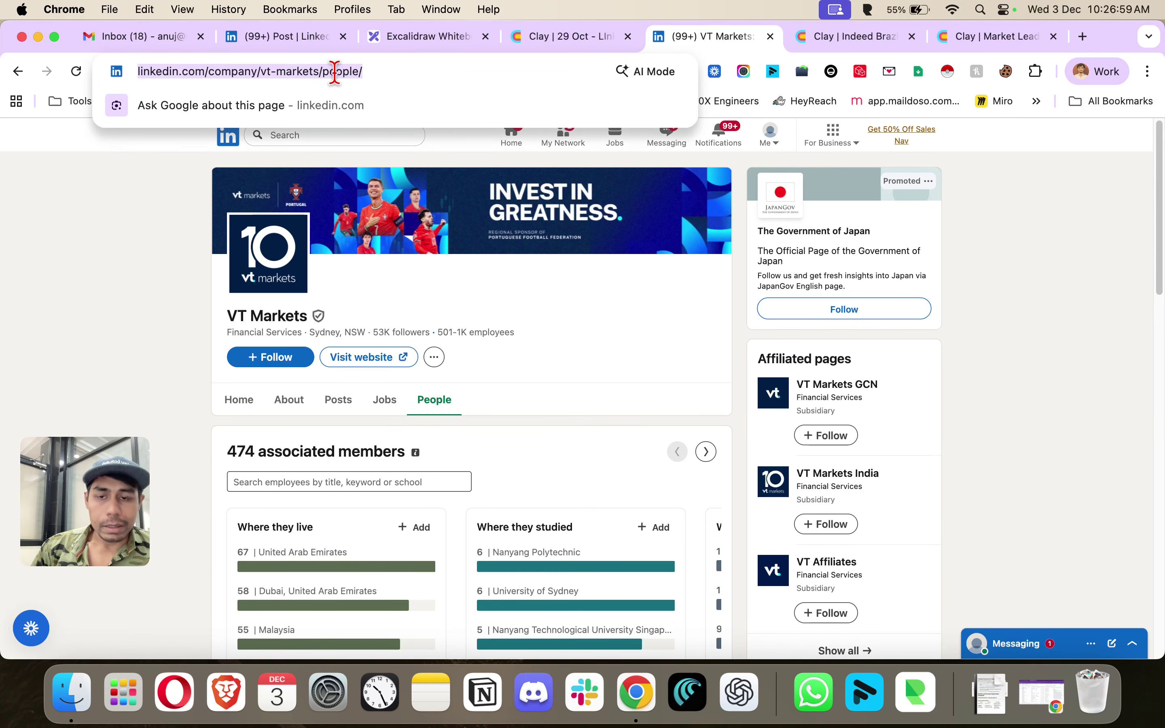
left_click(371, 472)
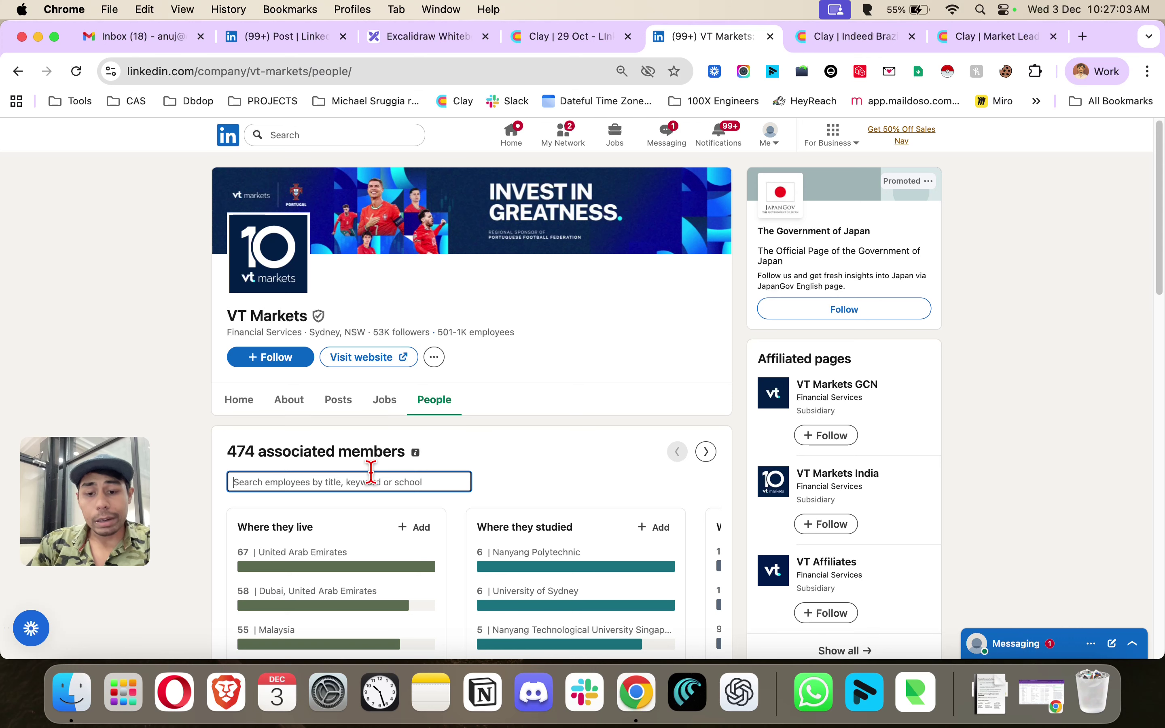
type("Bra")
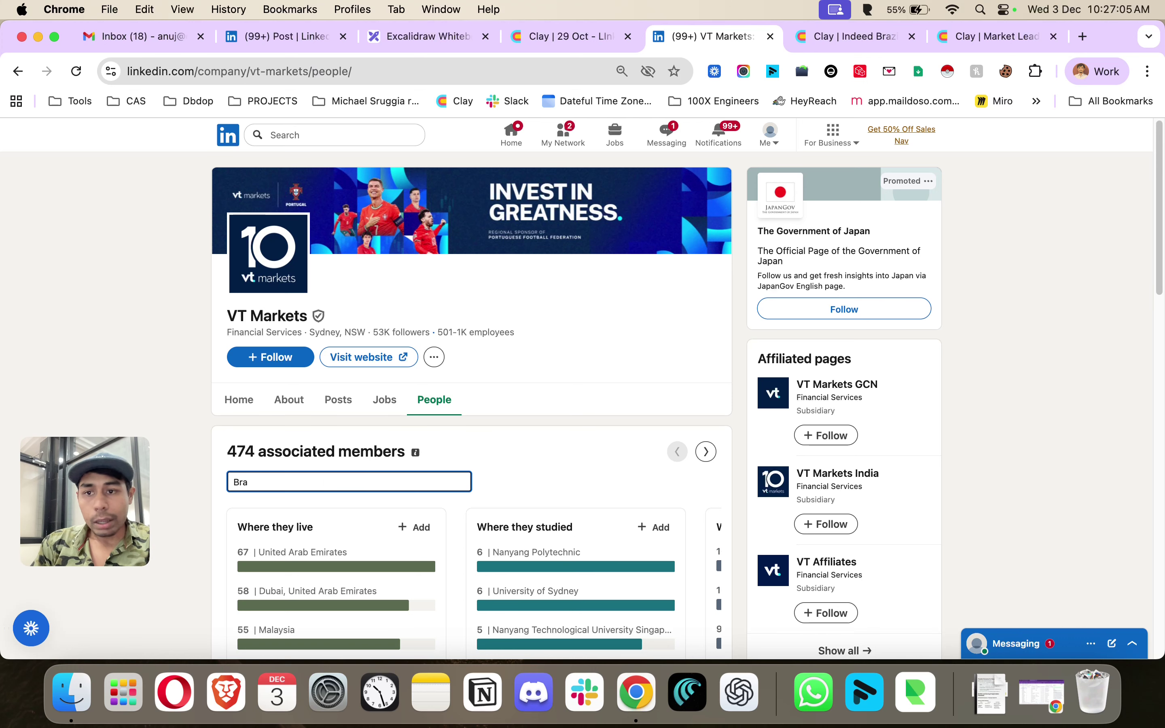
key("BackSpace")
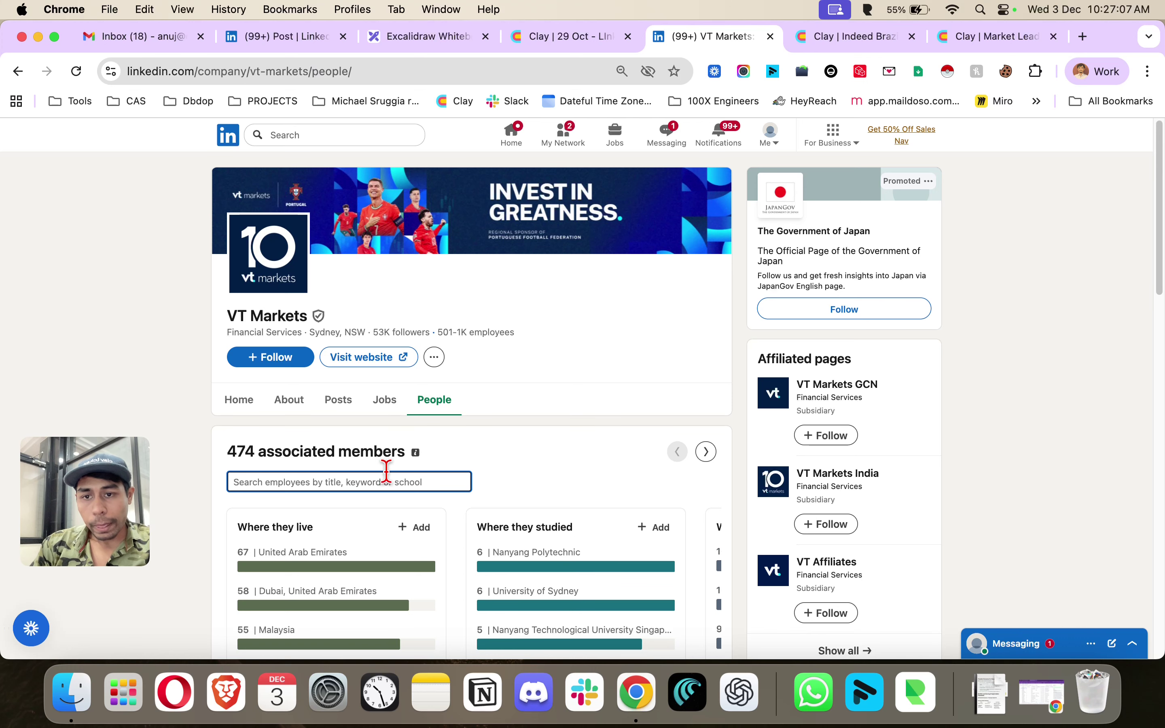
- Filter VT Markets' associated members to those living in Brazil and highlight the facetGeoRegion parameter in the page URL
scroll(387, 480, "down", 4)
left_click(413, 349)
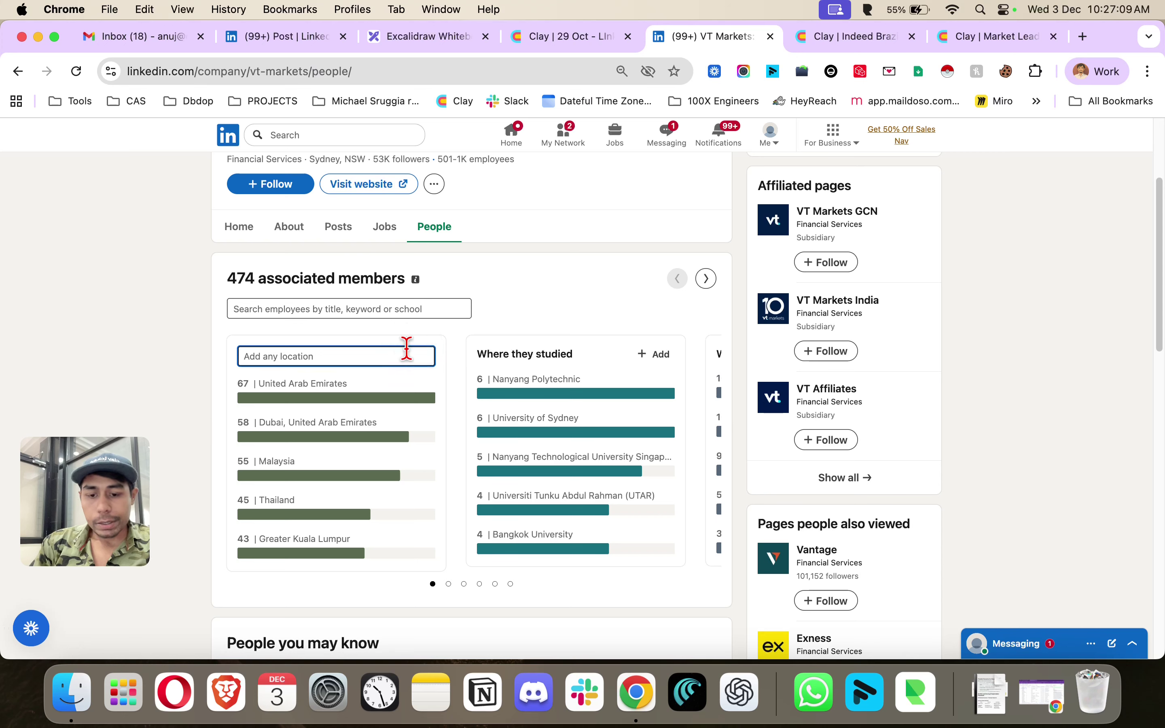
type("Brazil")
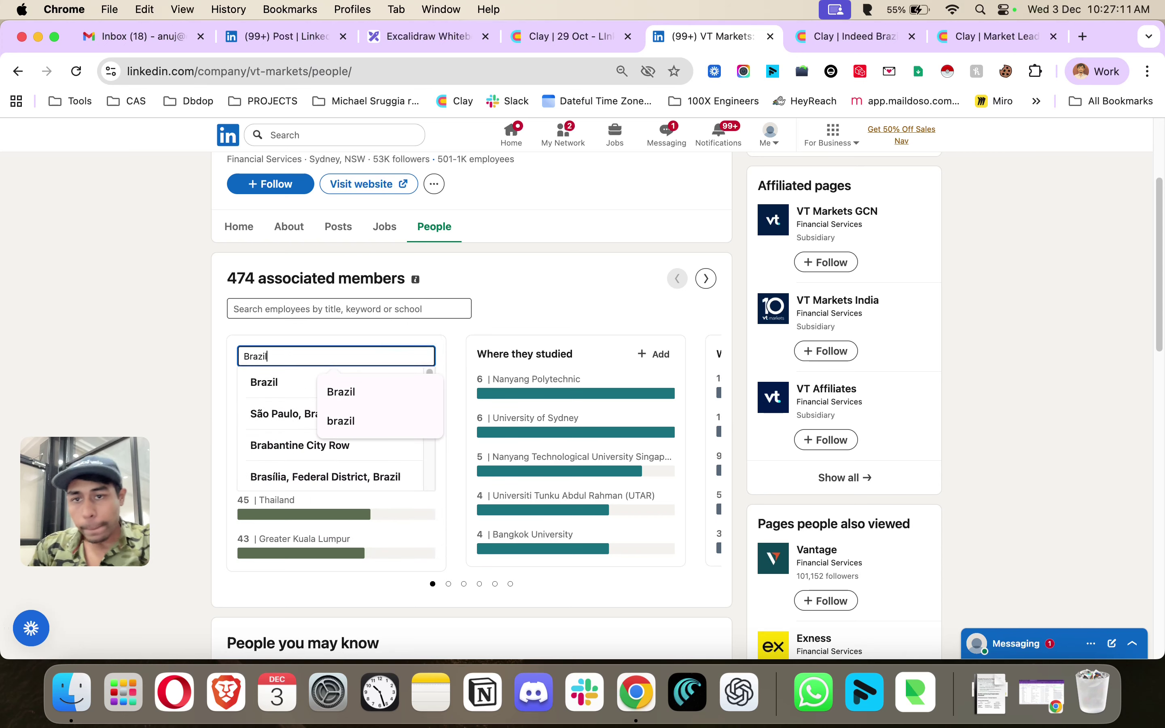
left_click(262, 381)
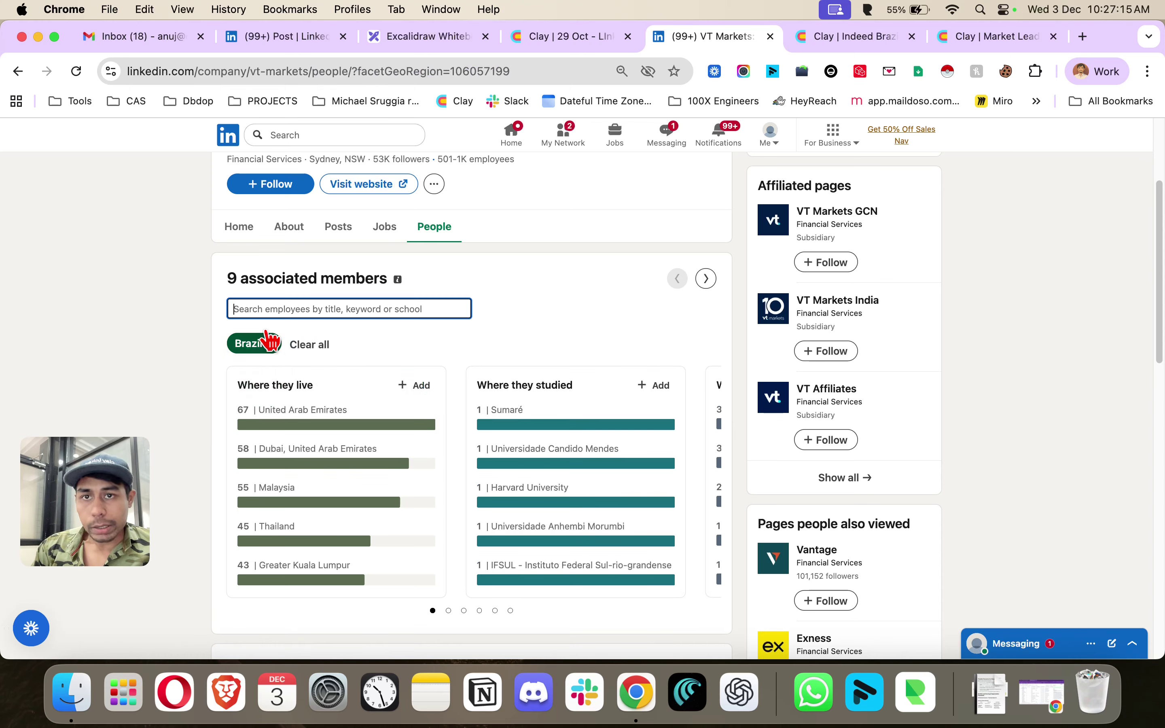
left_click_drag(352, 74, 504, 72)
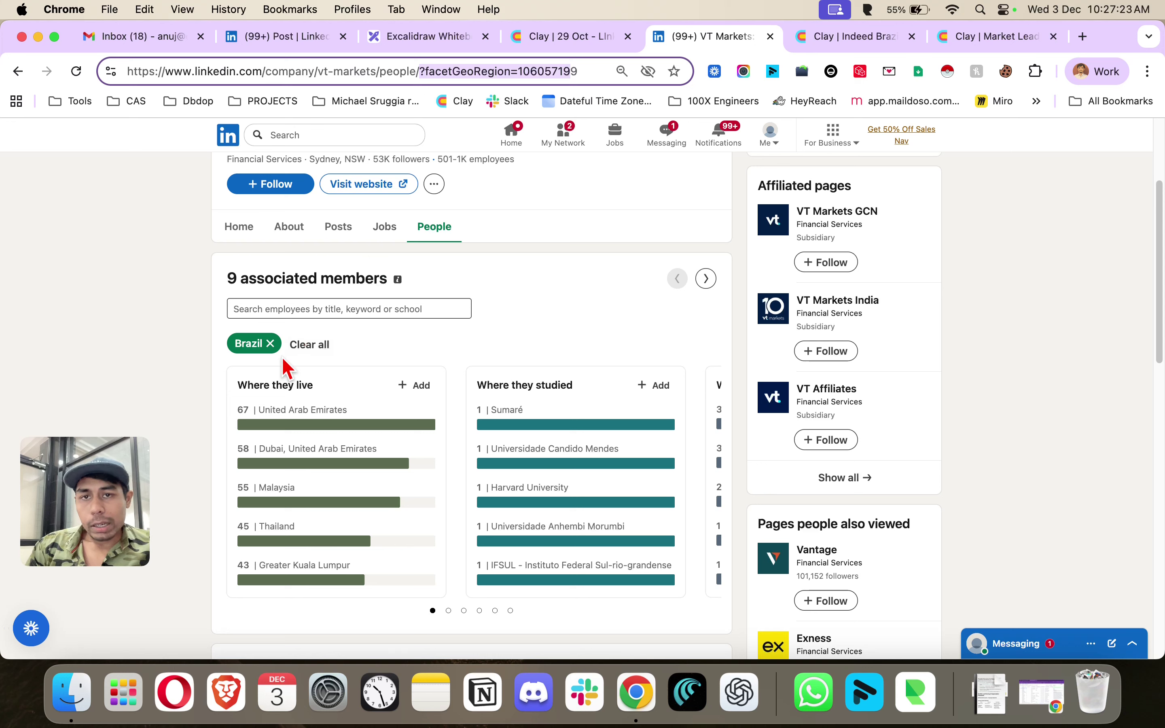
- Replace the Brazil location filter with United Arab Emirates and highlight the facetGeoRegion ID in the page URL
left_click(270, 343)
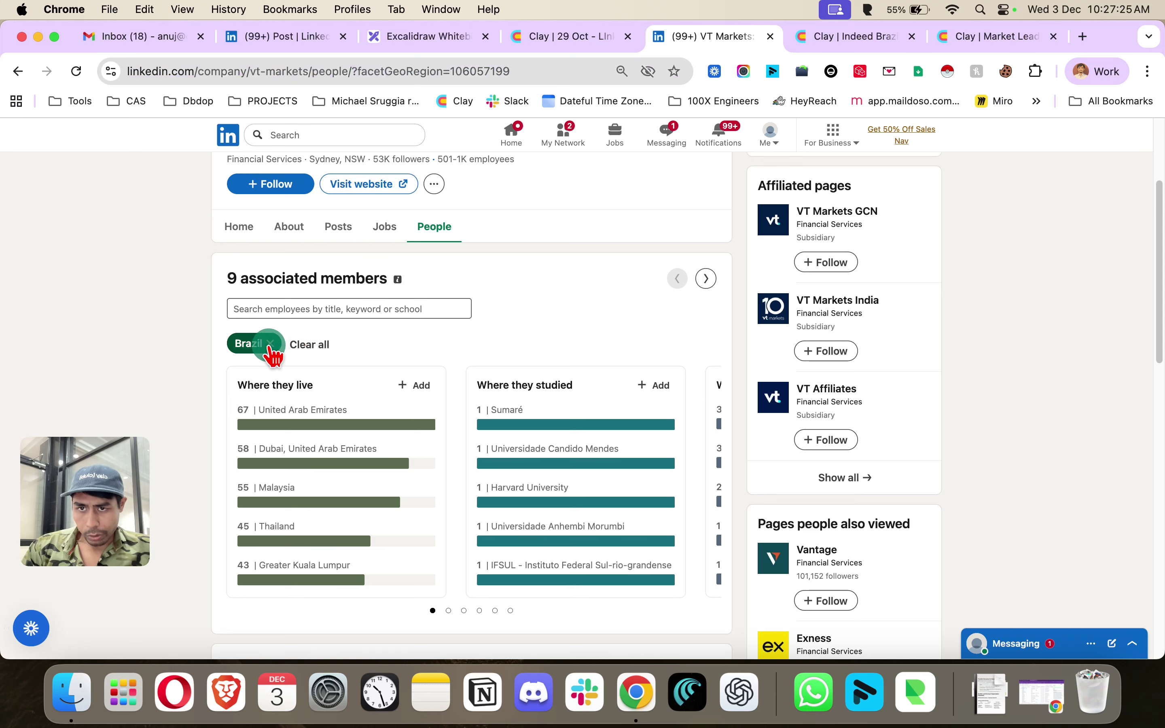
left_click(423, 358)
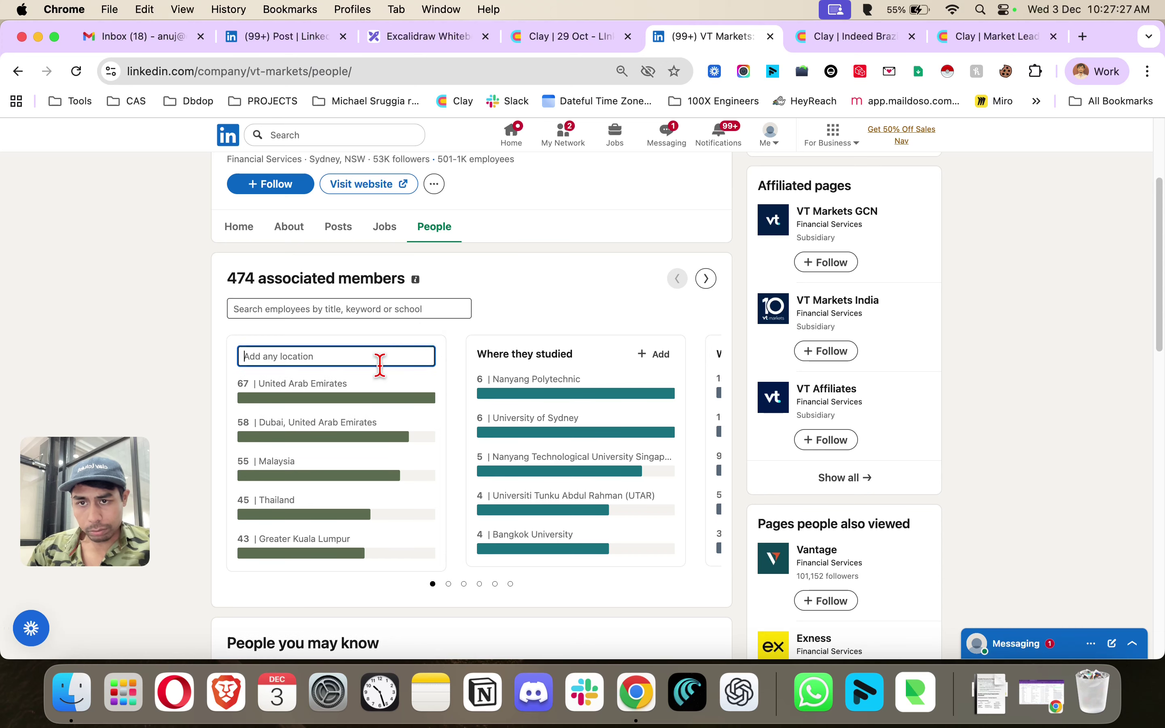
type("Unite")
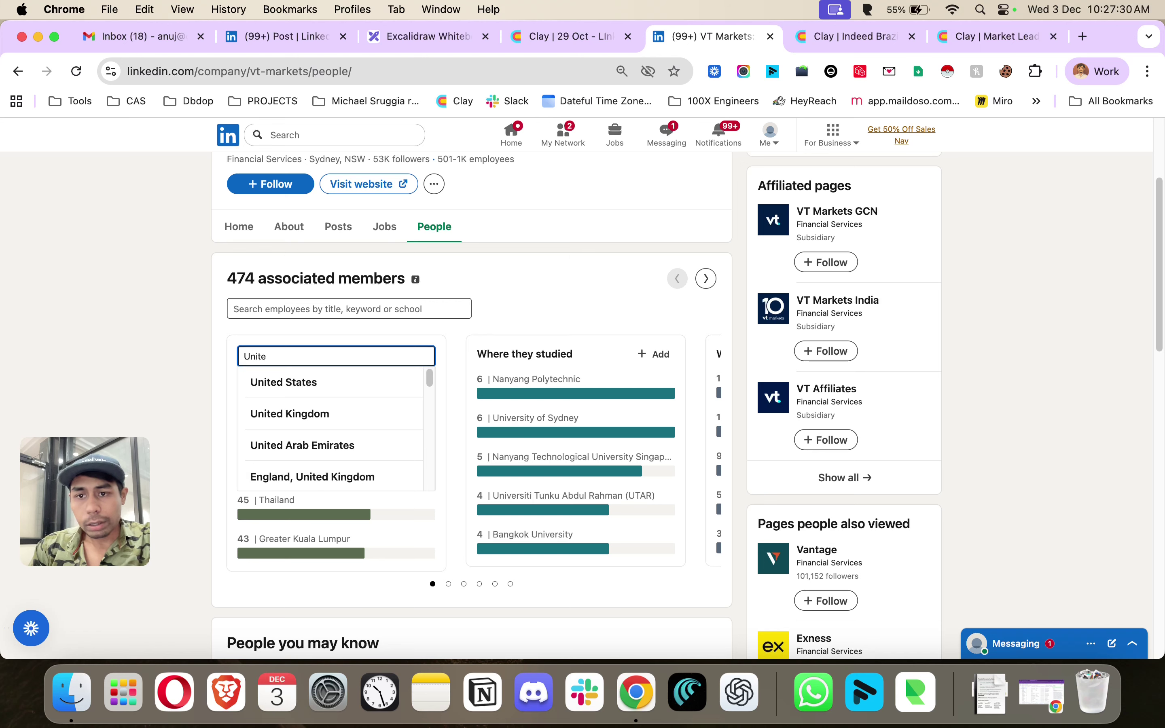
left_click(370, 450)
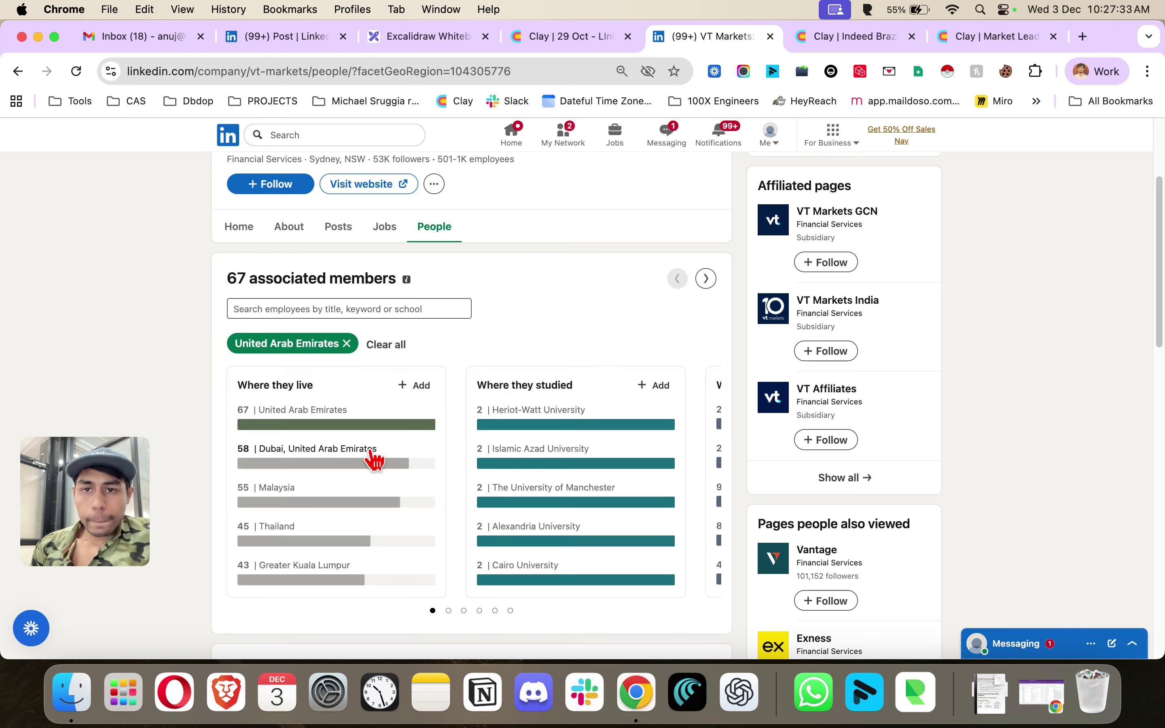
left_click(452, 71)
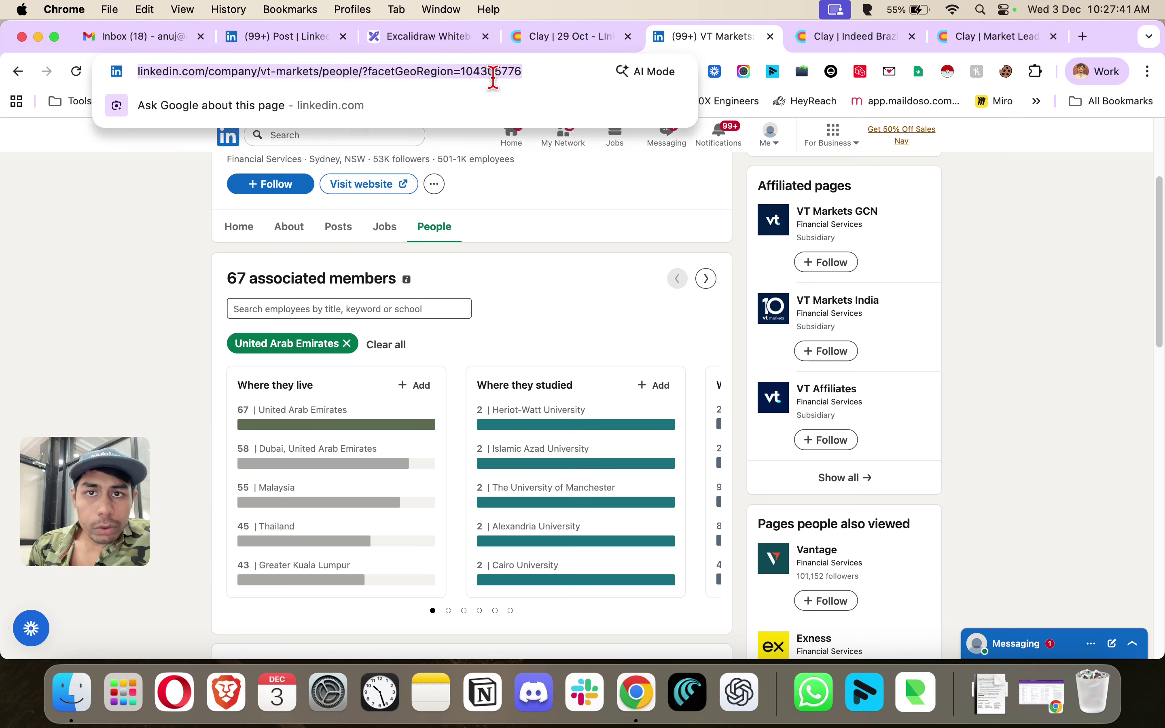
left_click(527, 73)
left_click_drag(529, 73, 591, 71)
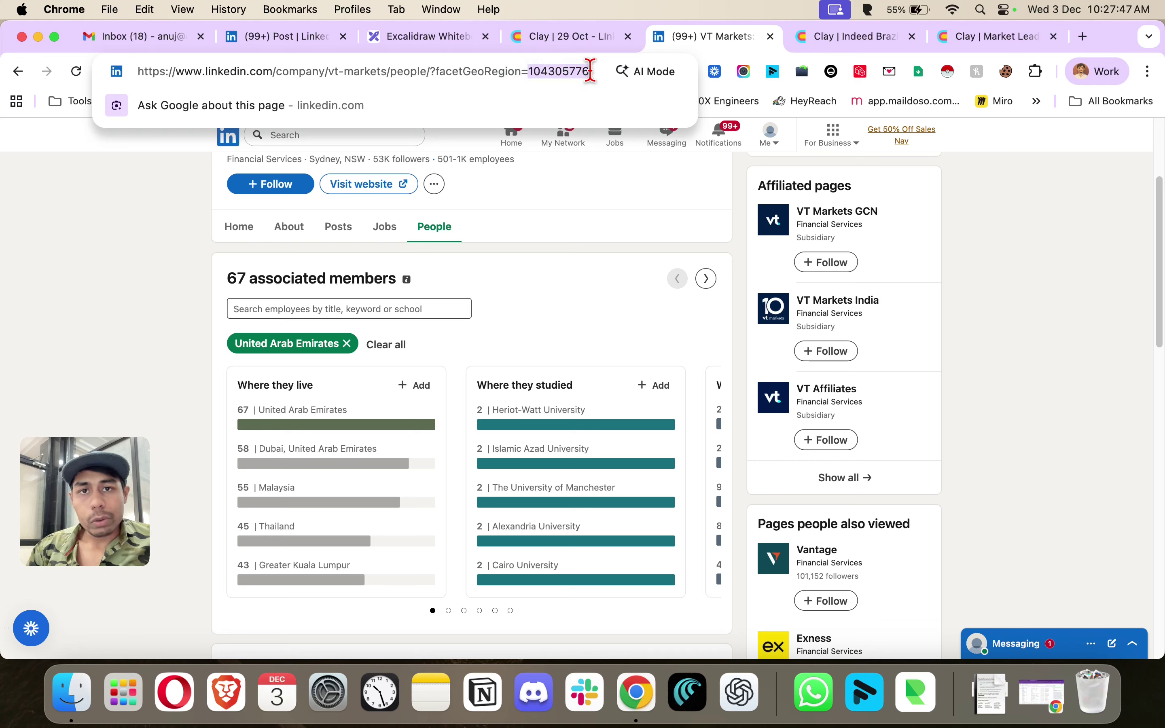
- Replace the United Arab Emirates location filter on VT Markets' People page with Brazil
left_click(564, 34)
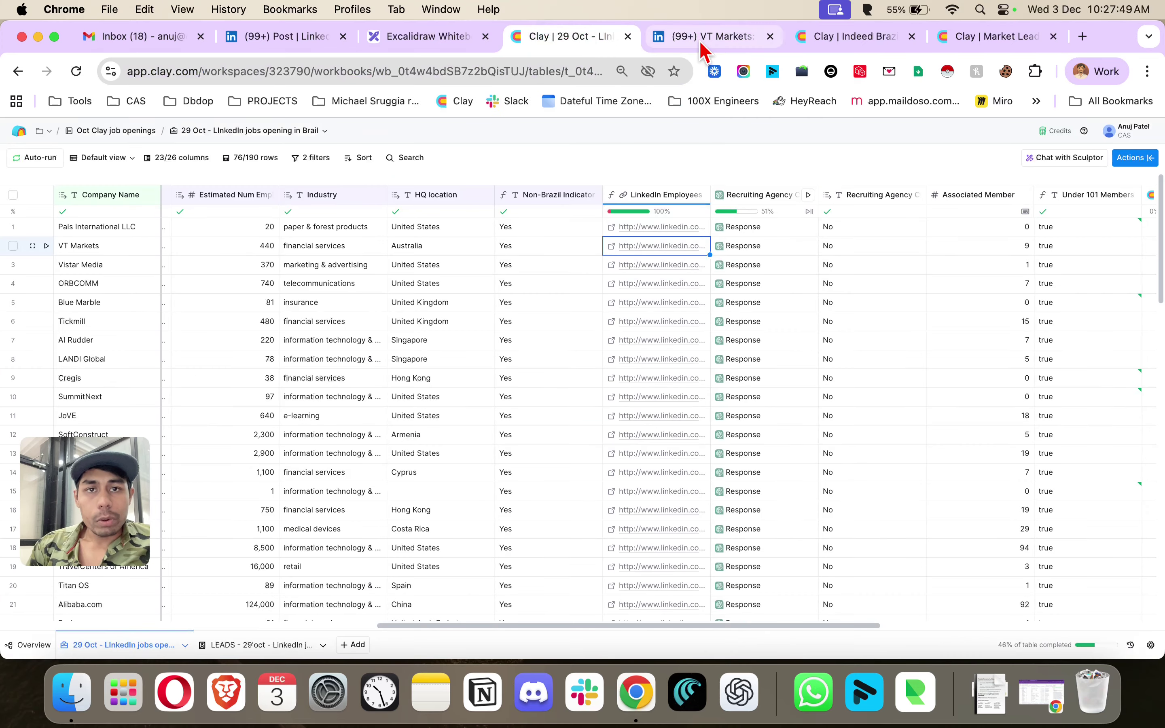
left_click(702, 44)
left_click(357, 342)
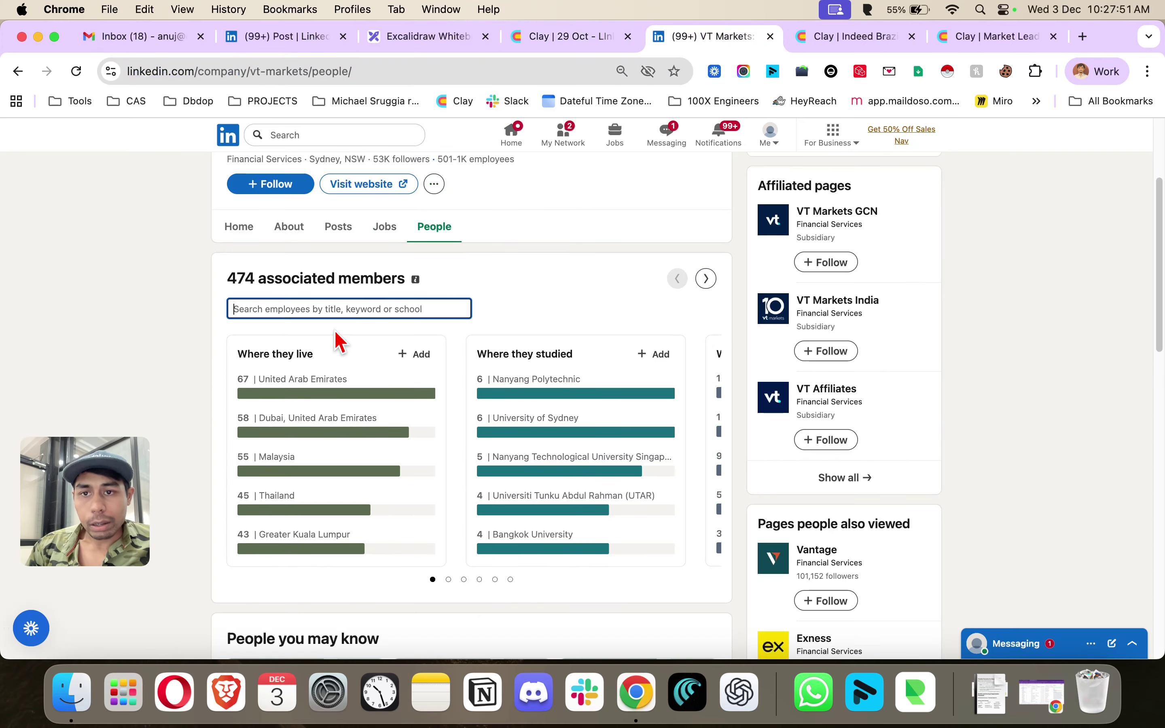
left_click(405, 356)
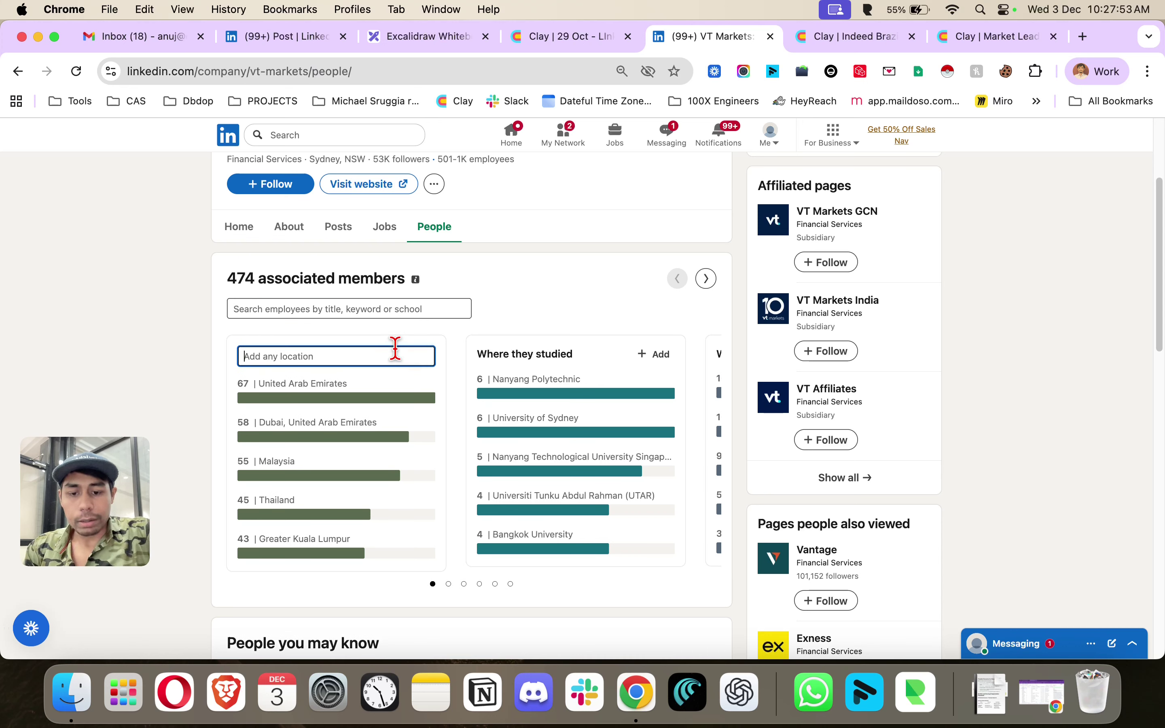
type("Brazil")
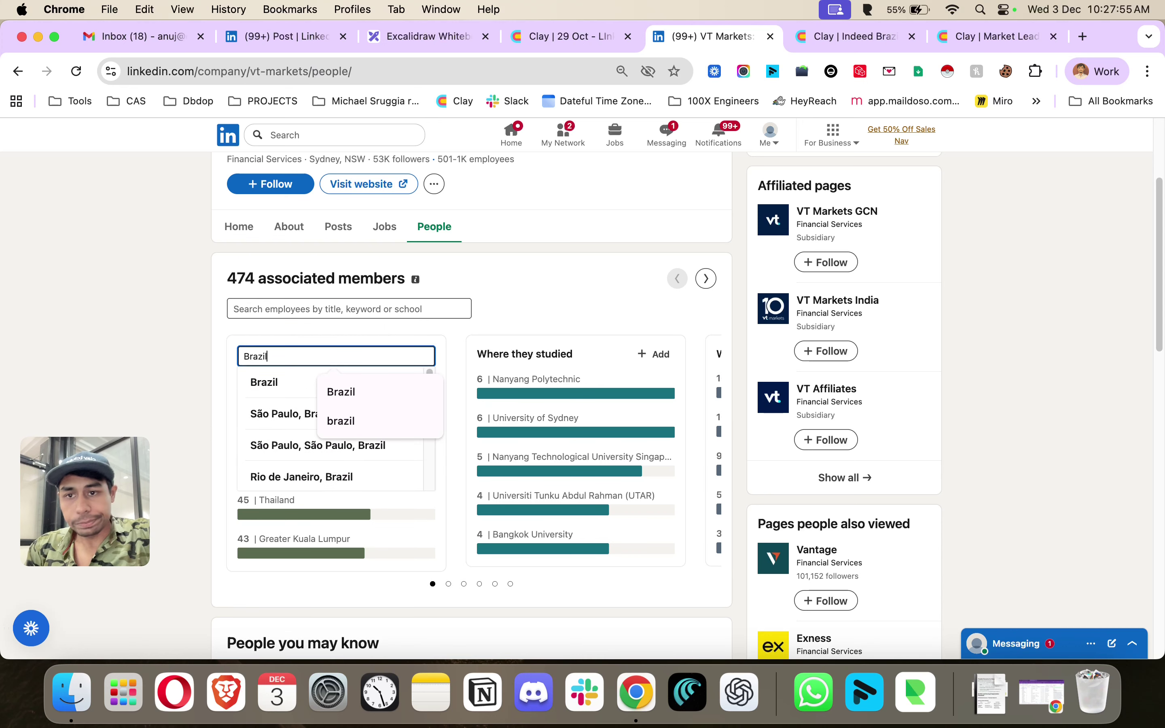
left_click(263, 382)
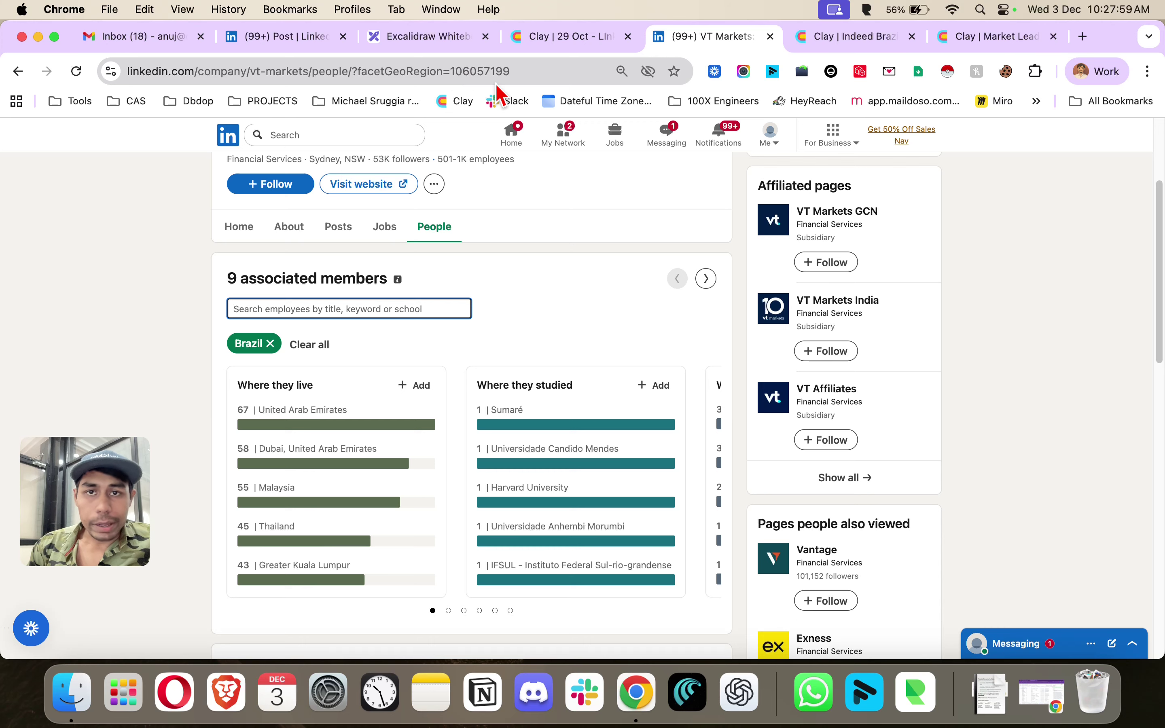
- In the Clay jobs table, inspect the LinkedIn Employees column's formula and its AI formula generator description without changing them
left_click(535, 37)
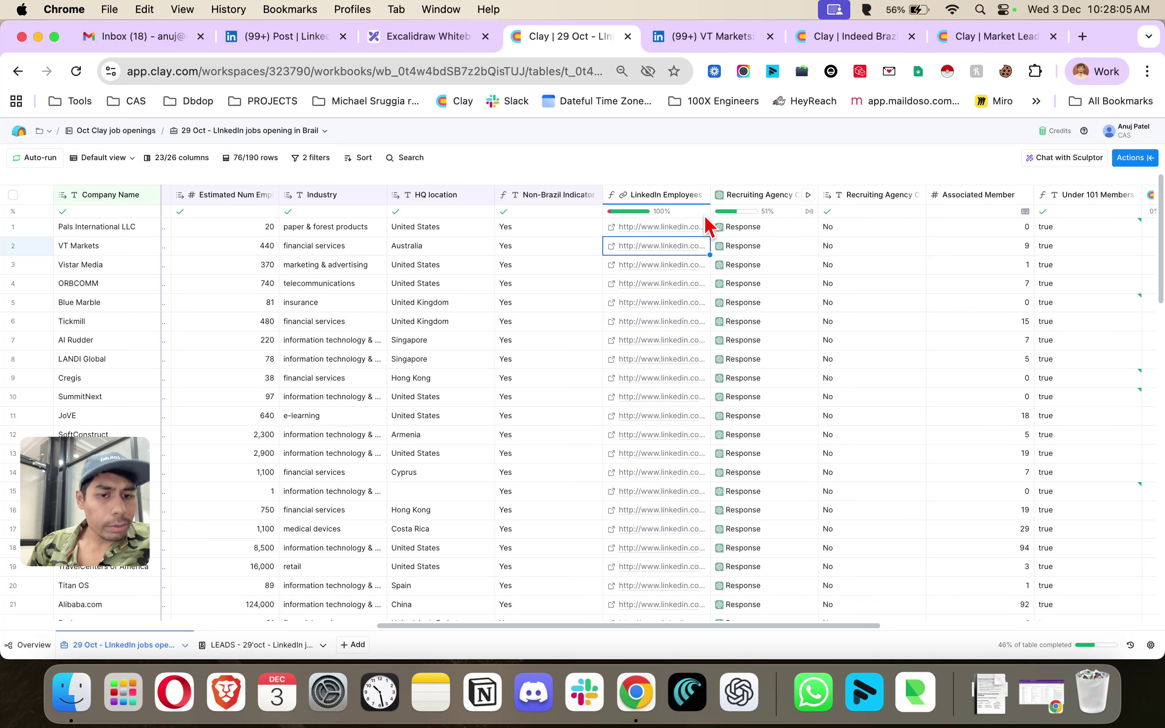
left_click(661, 197)
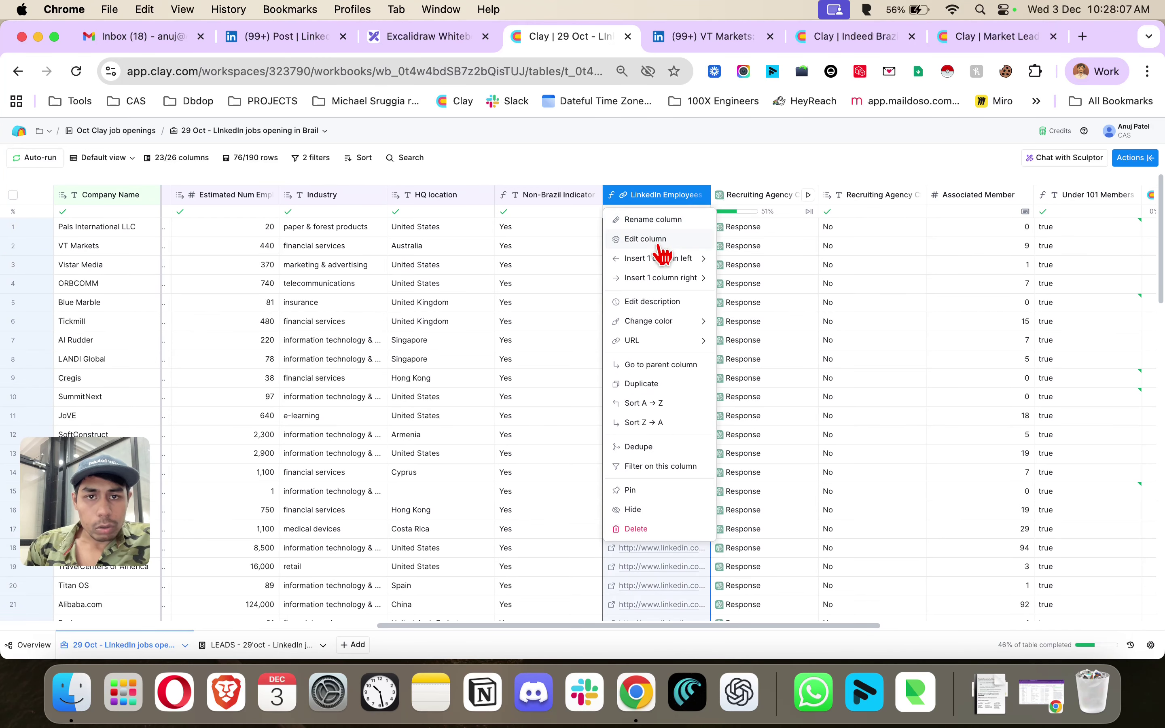
left_click(658, 244)
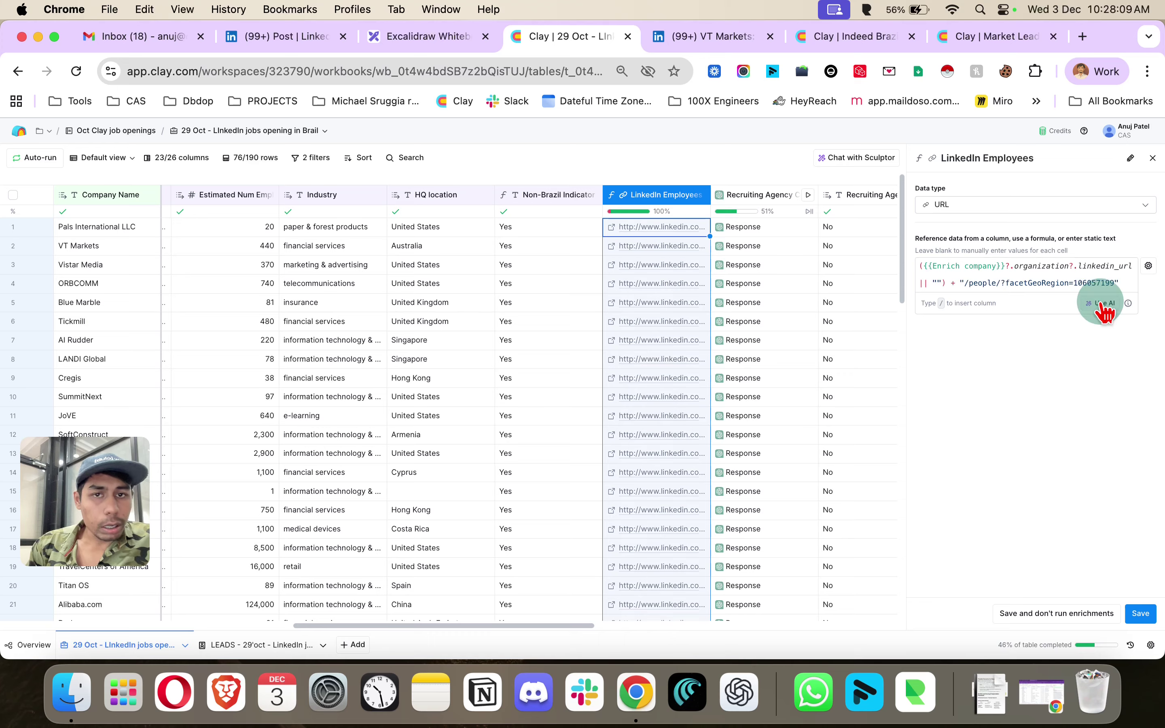
left_click(1103, 305)
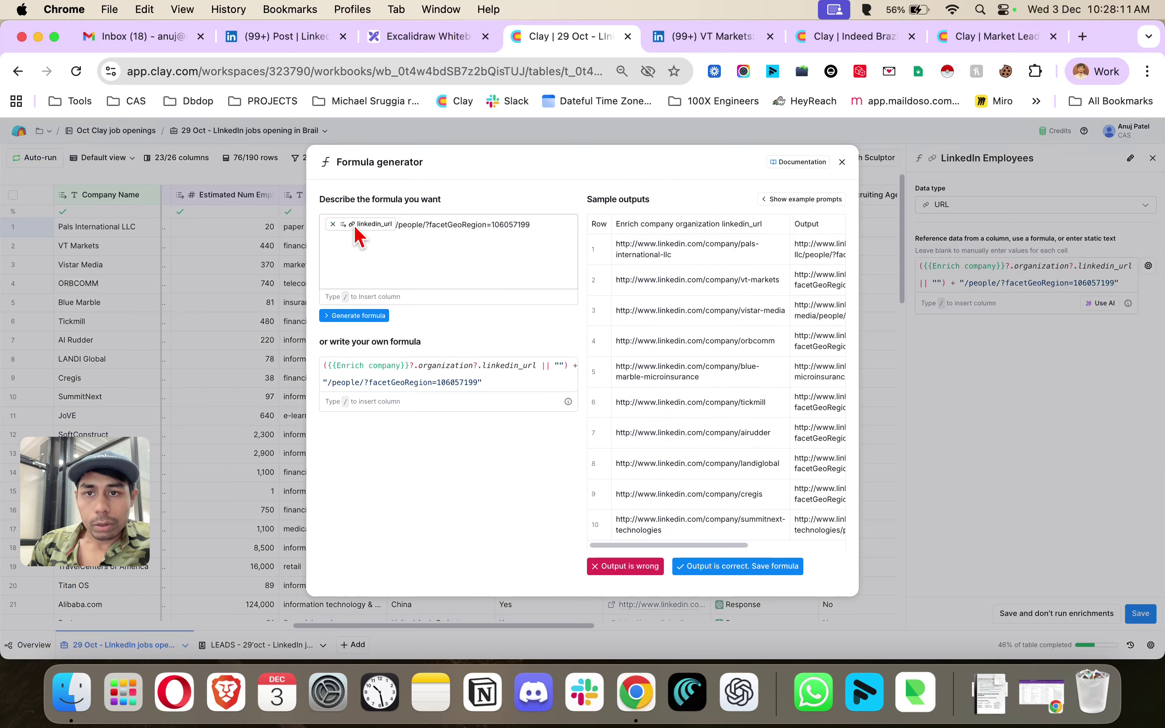
mouse_move(359, 236)
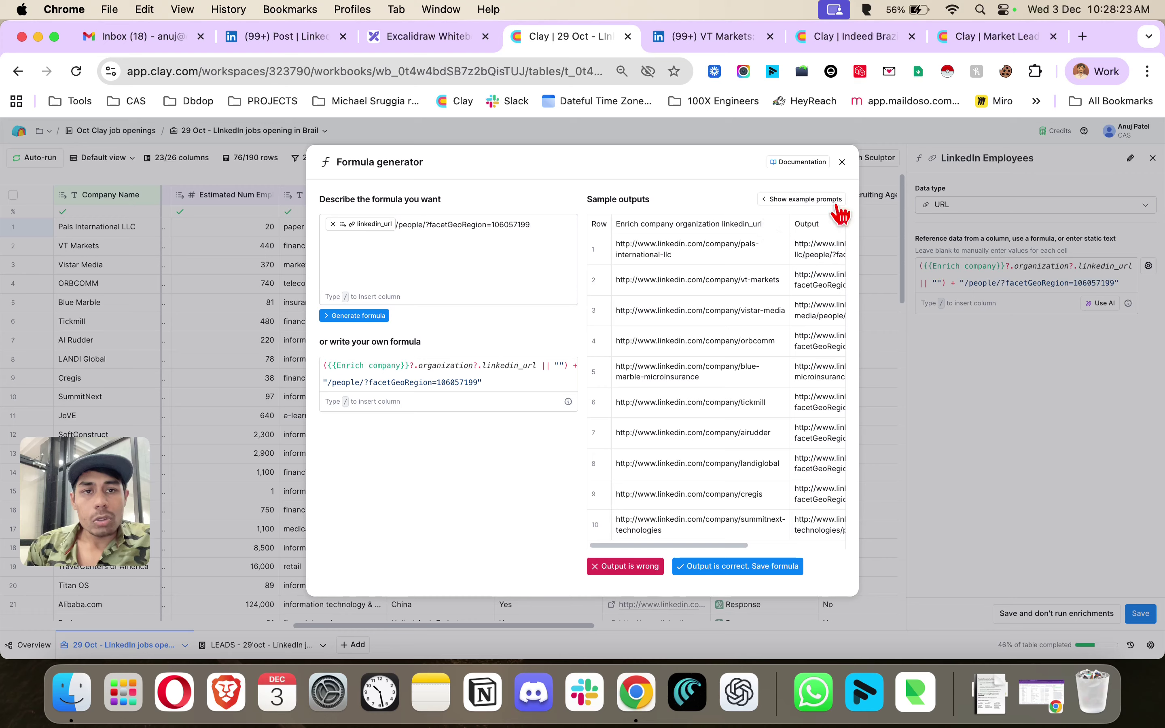
left_click(841, 162)
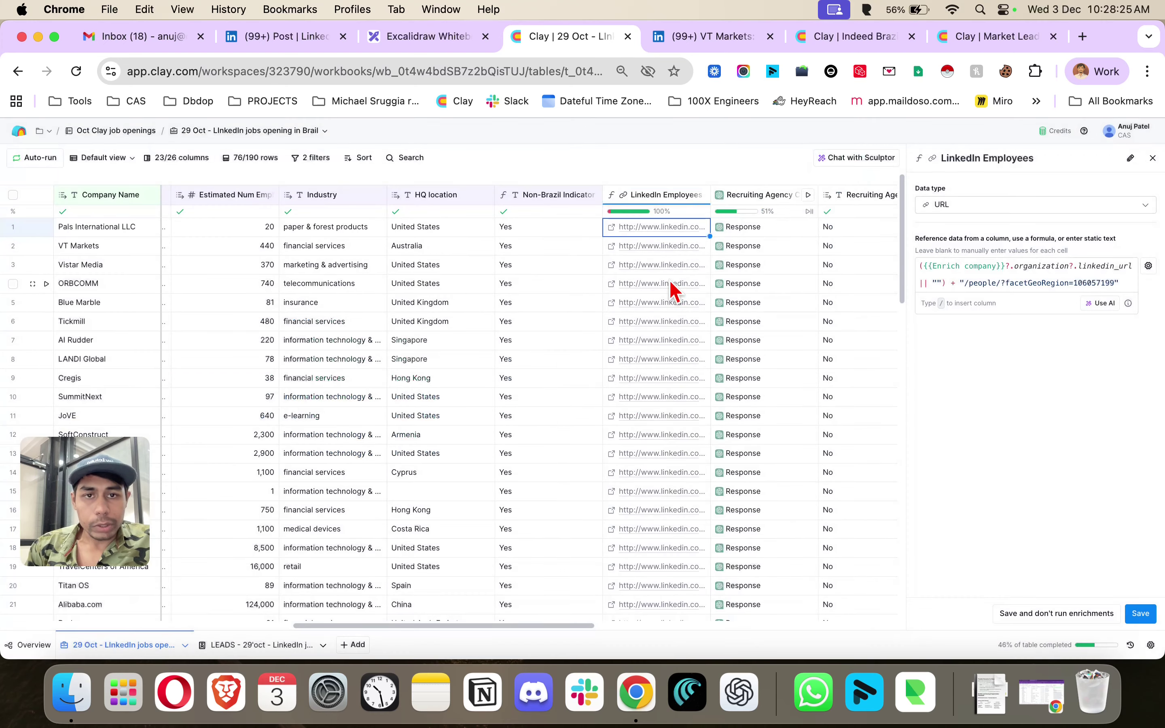
- Widen the LinkedIn Employees column to show more of its URLs, and open the VT Markets link
left_click_drag(817, 192, 817, 192)
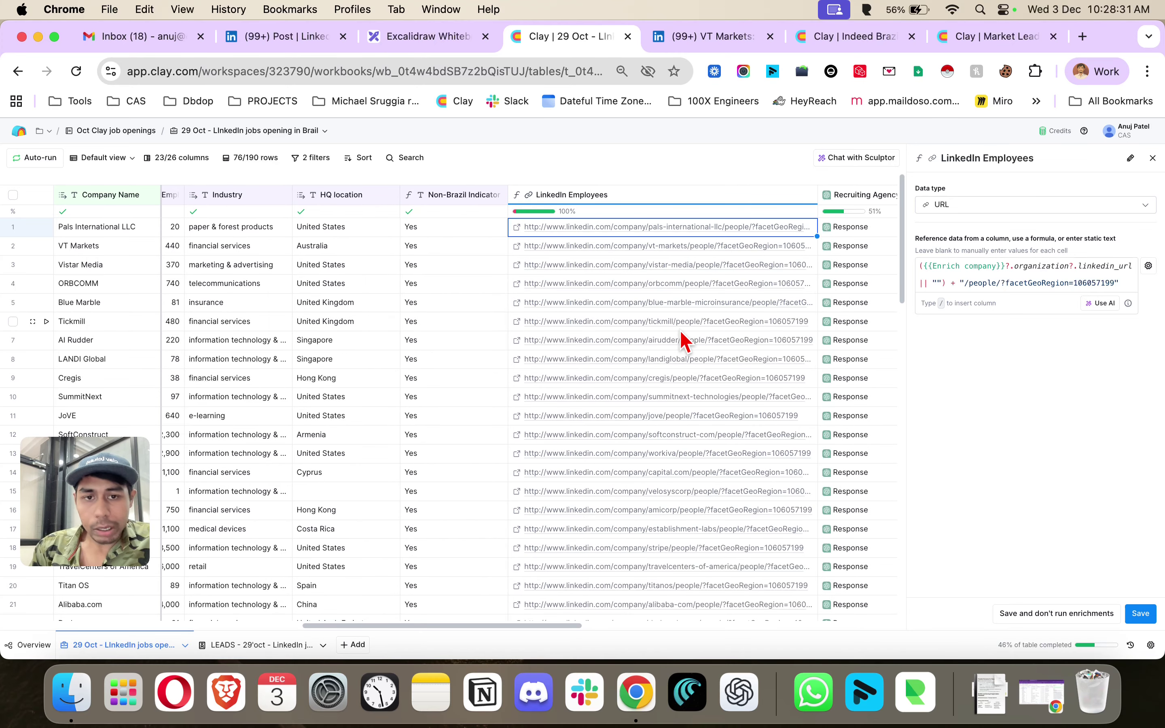
scroll(686, 339, "right", 3)
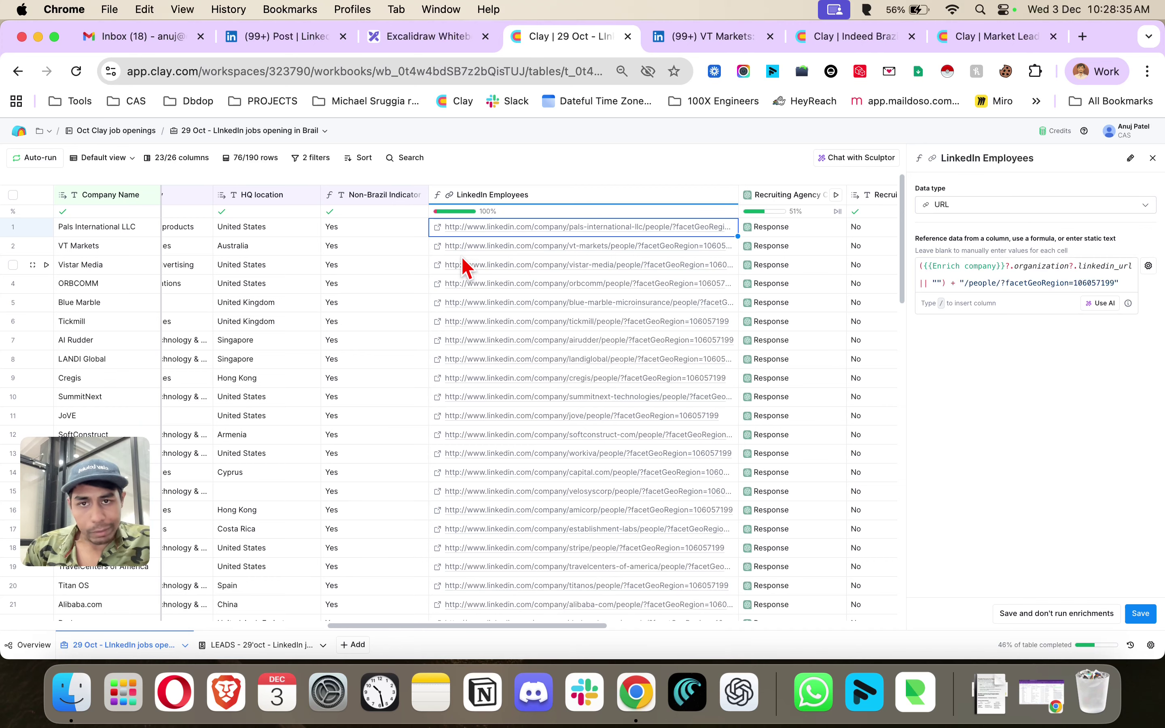
left_click(438, 247)
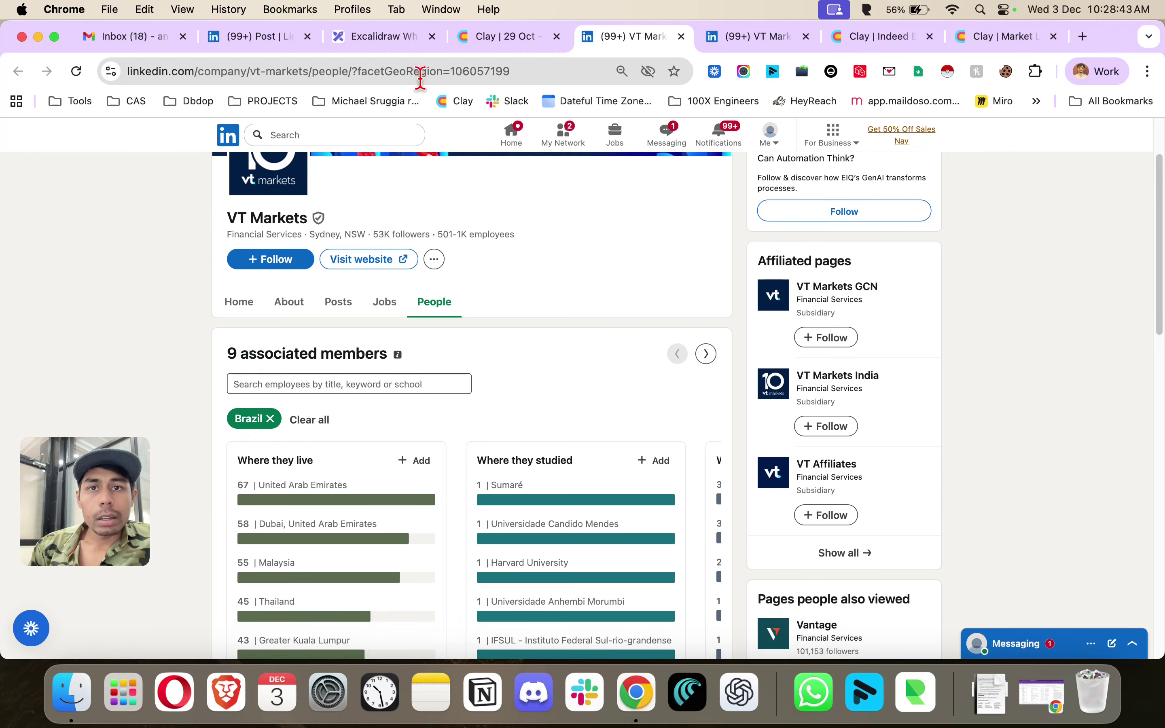
- Review the LinkedIn Employees URLs in the Clay table and return to VT Markets' Brazil-filtered People page
left_click(487, 37)
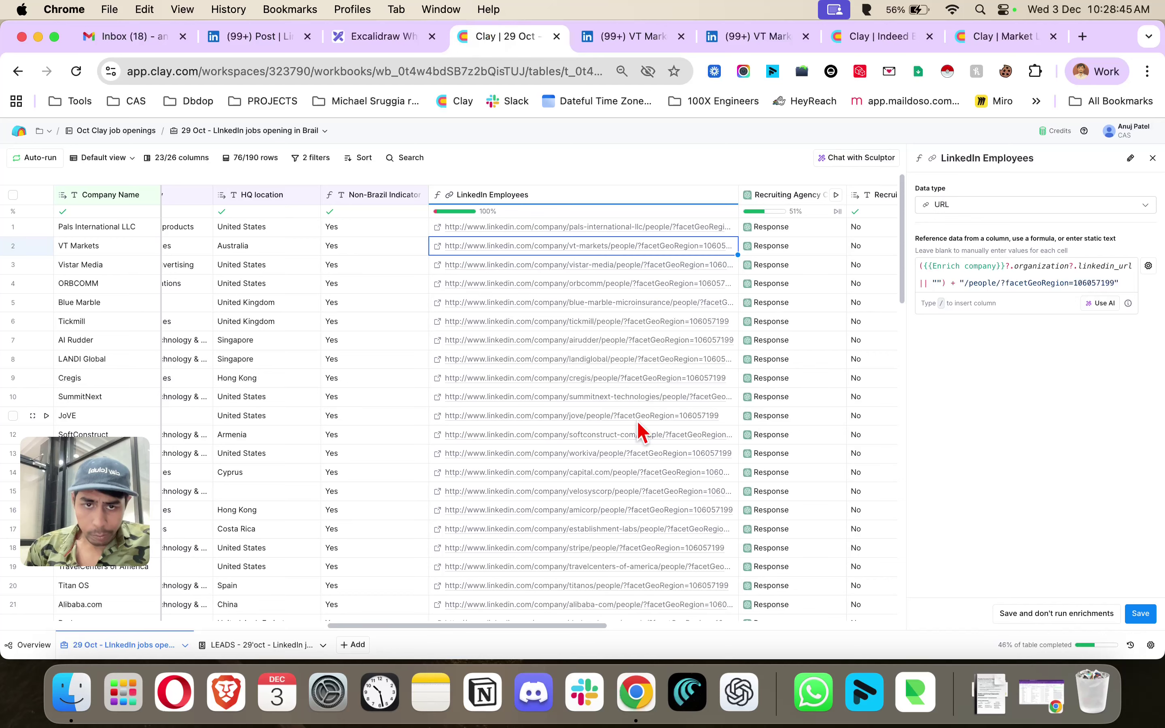
scroll(640, 424, "right", 2)
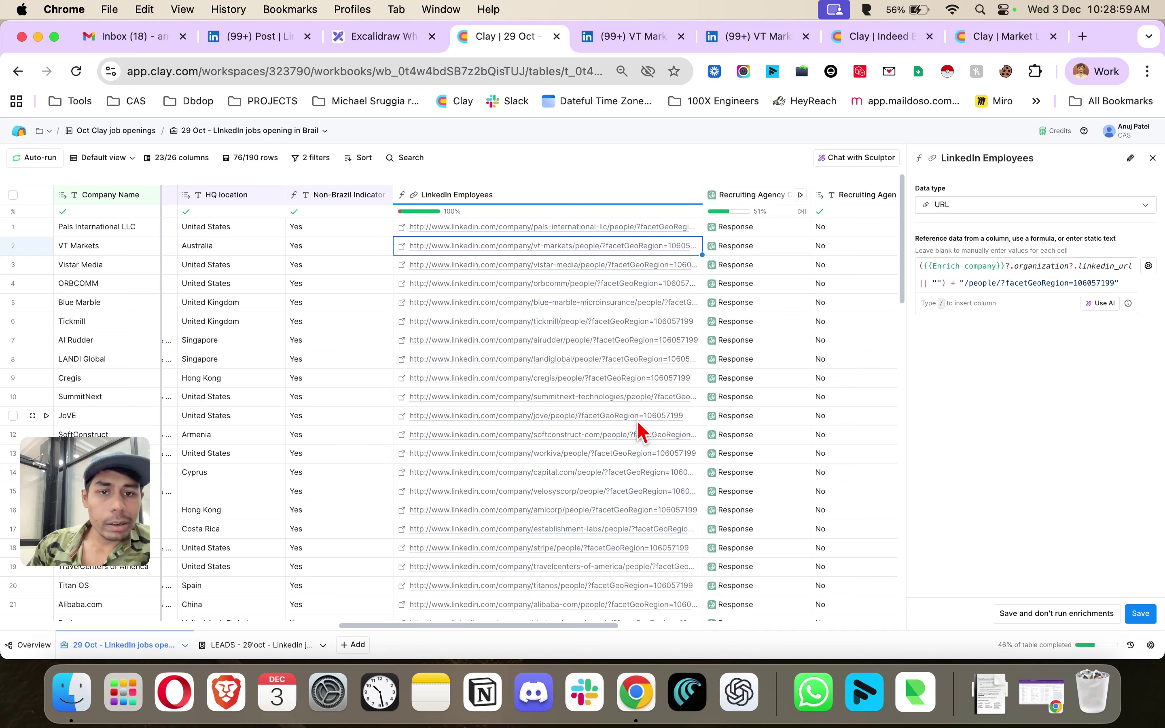
left_click(597, 35)
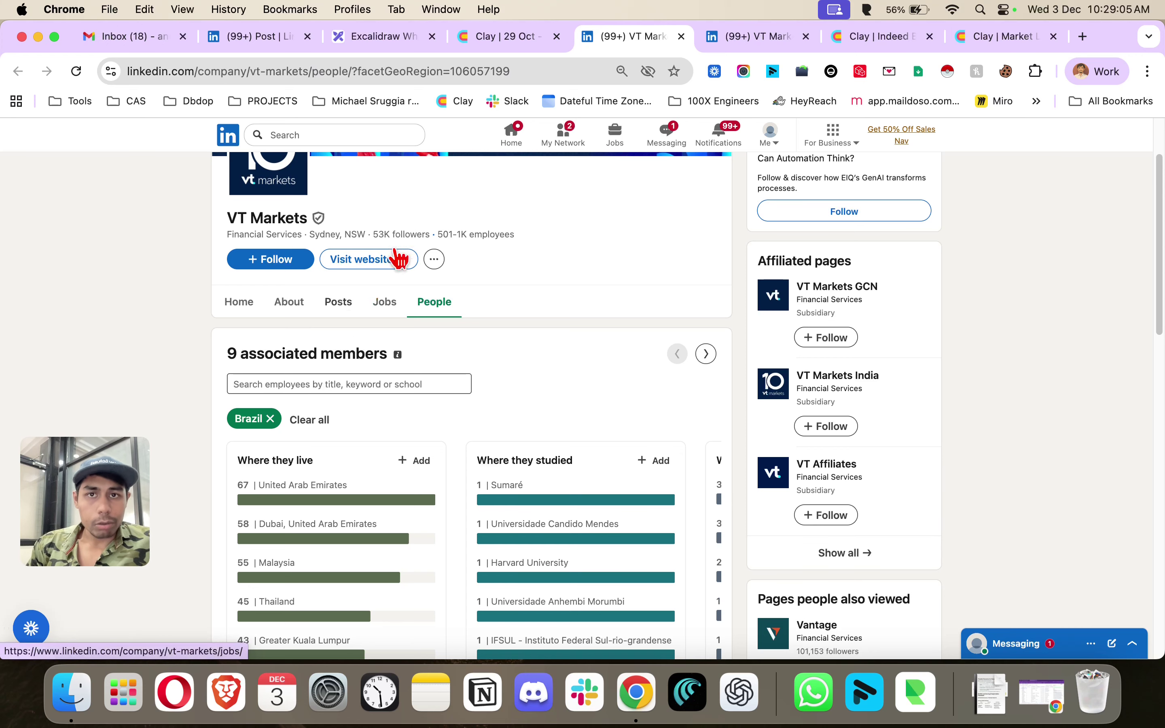
- Close both VT Markets LinkedIn pages and select the "Get funding history" box in the Excalidraw workflow diagram
left_click(681, 36)
left_click(682, 36)
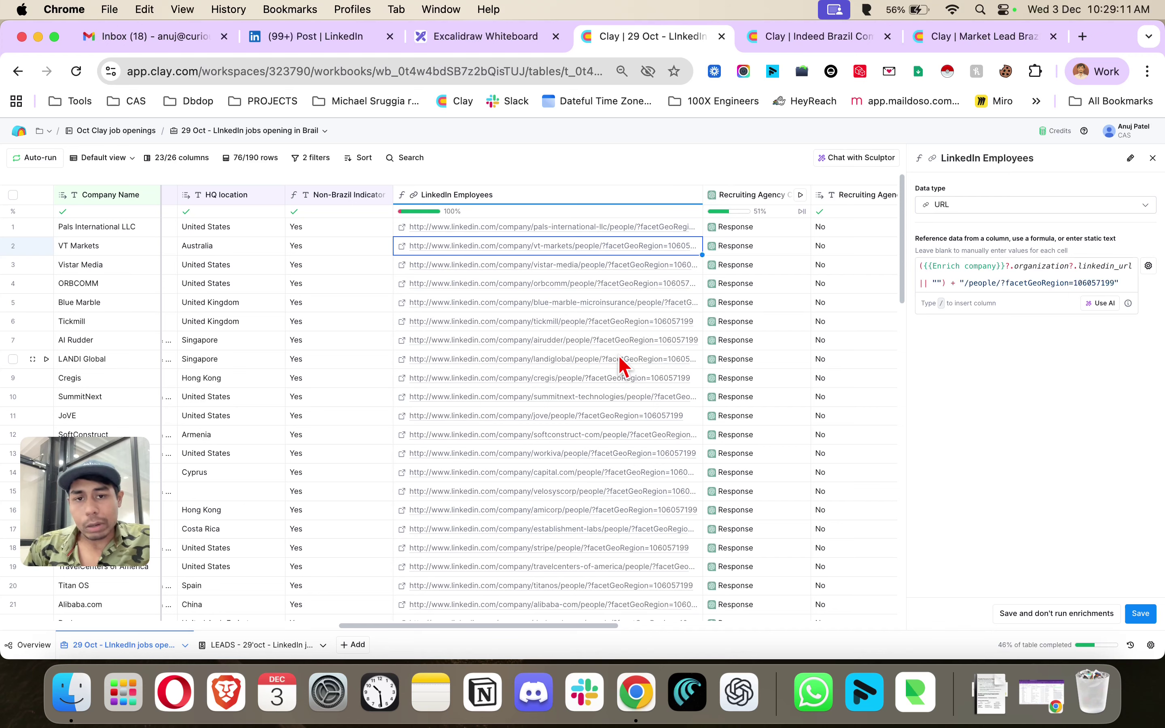
left_click(443, 39)
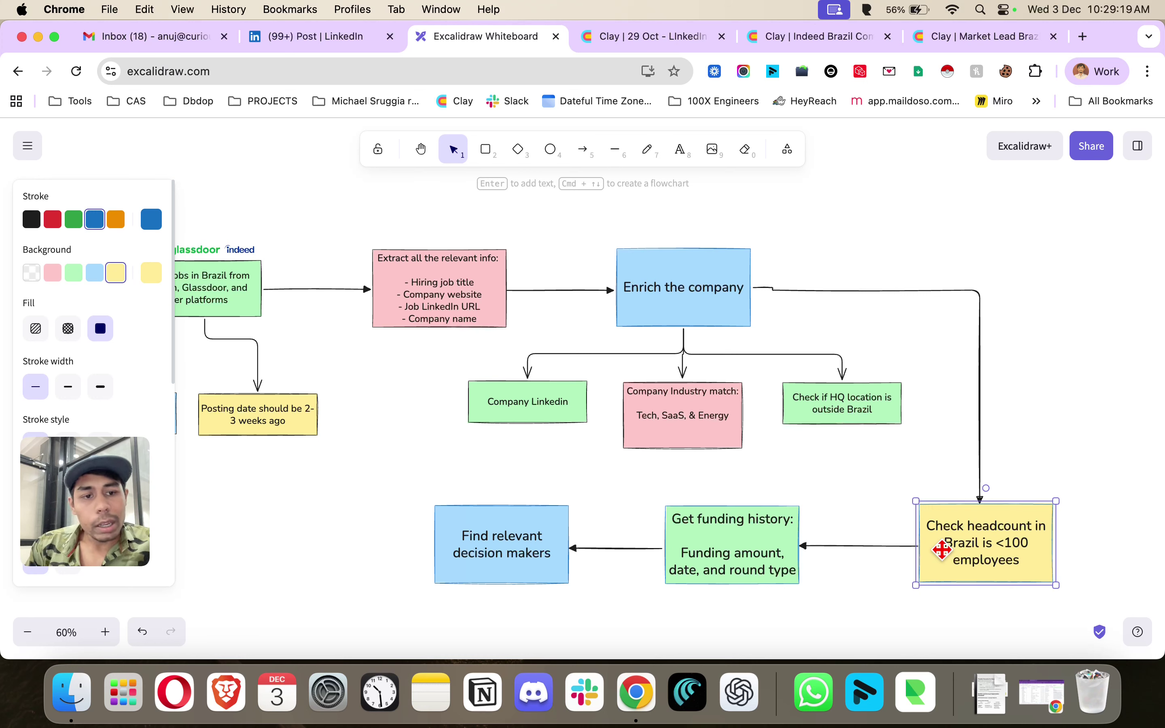
left_click(722, 555)
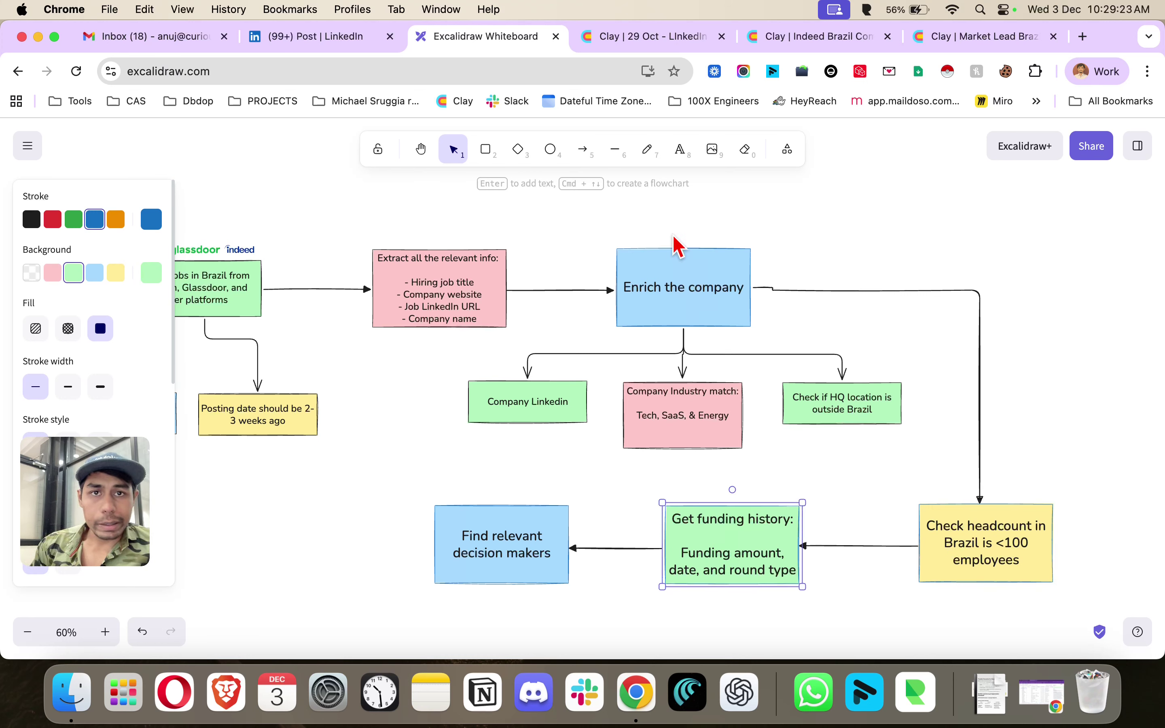
- In the Clay jobs table, open the Funding History column's settings and read through its Claygent prompt without changing it
left_click(623, 44)
scroll(561, 339, "right", 10)
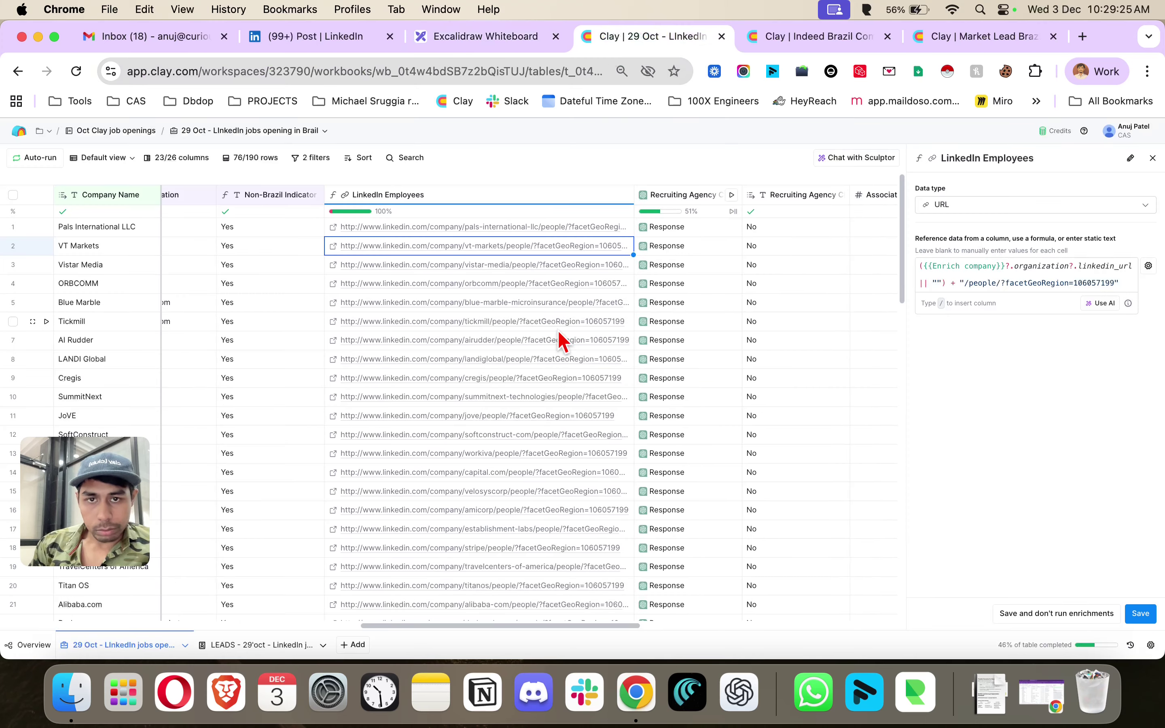
scroll(561, 339, "right", 6)
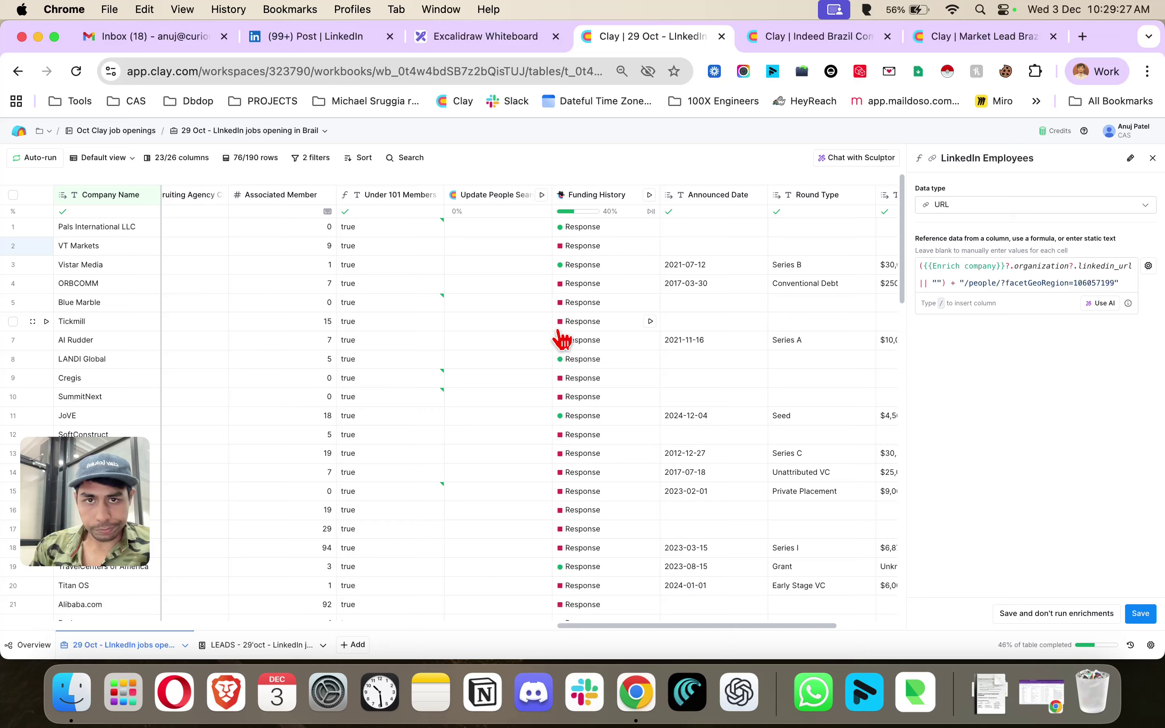
left_click(524, 208)
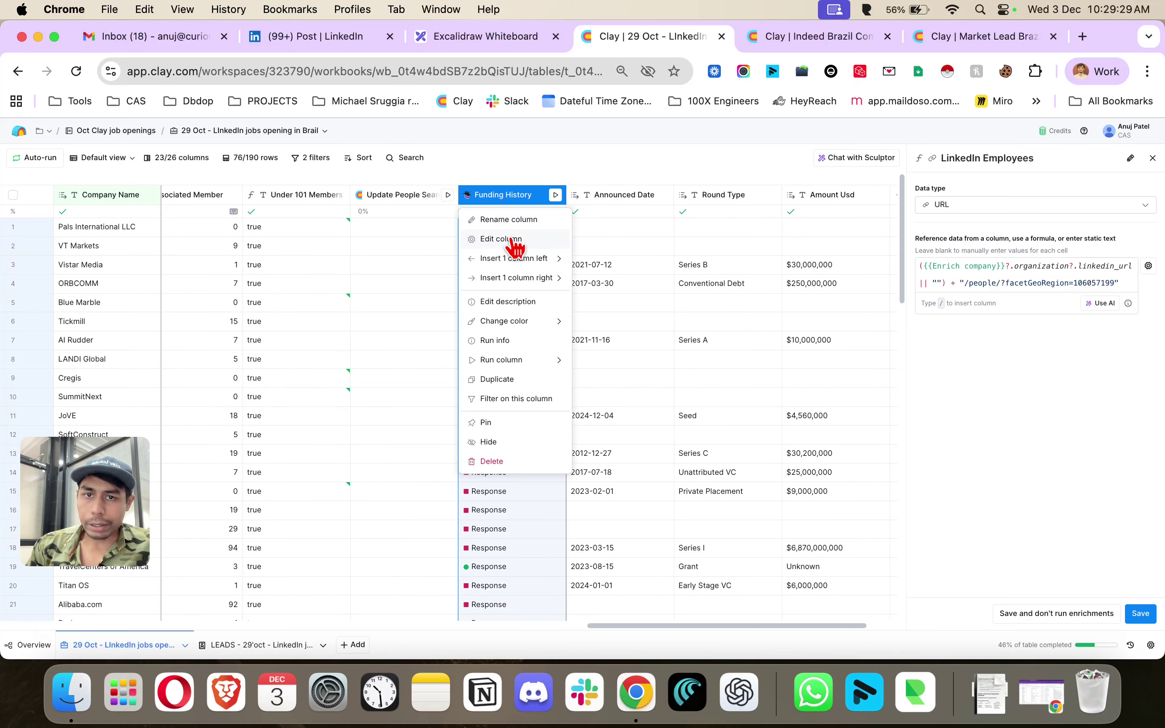
left_click(511, 237)
scroll(1043, 463, "down", 10)
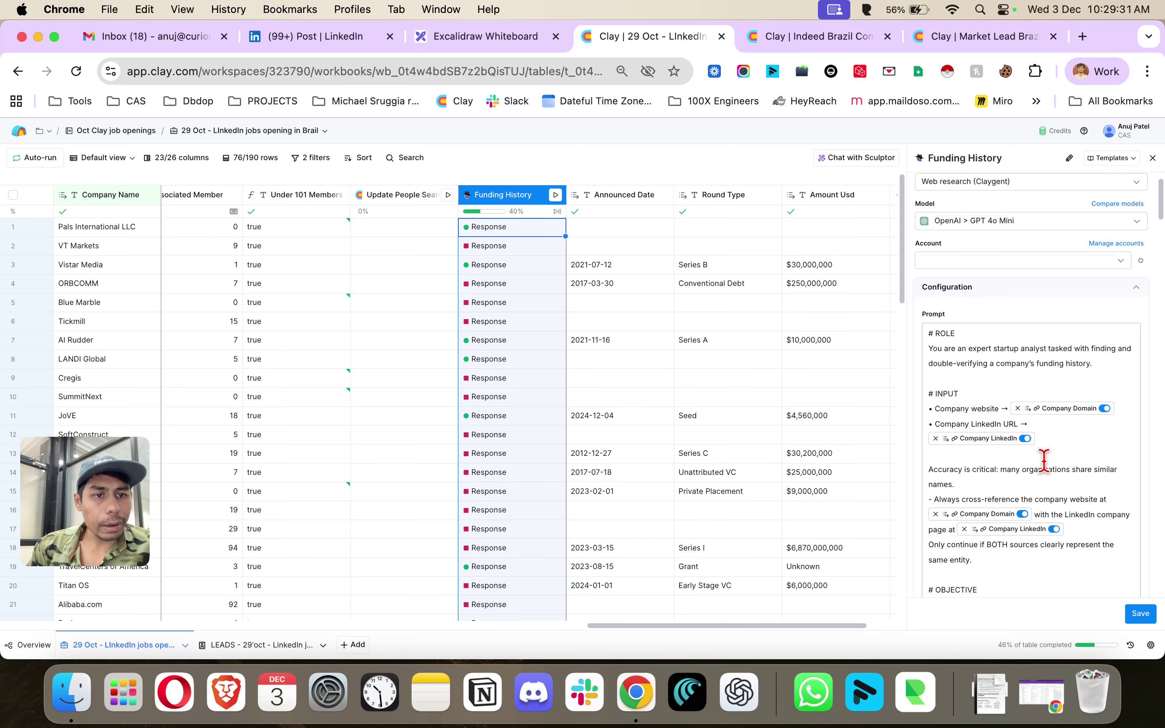
scroll(1043, 462, "down", 5)
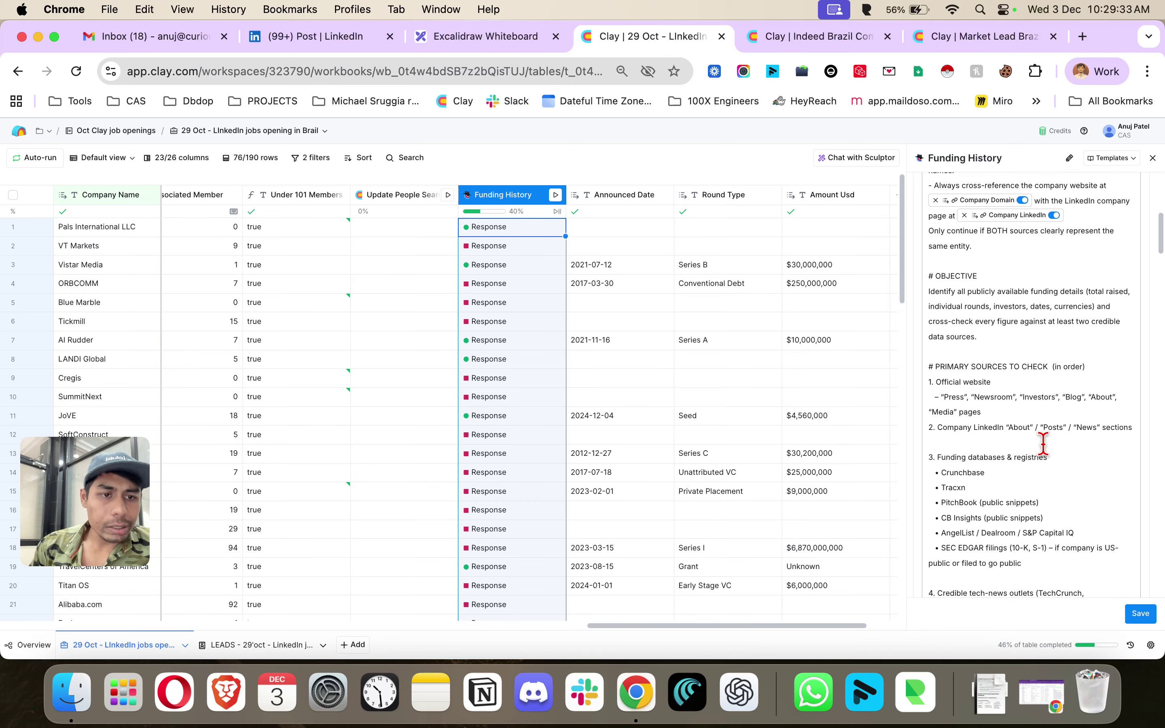
scroll(1031, 370, "down", 4)
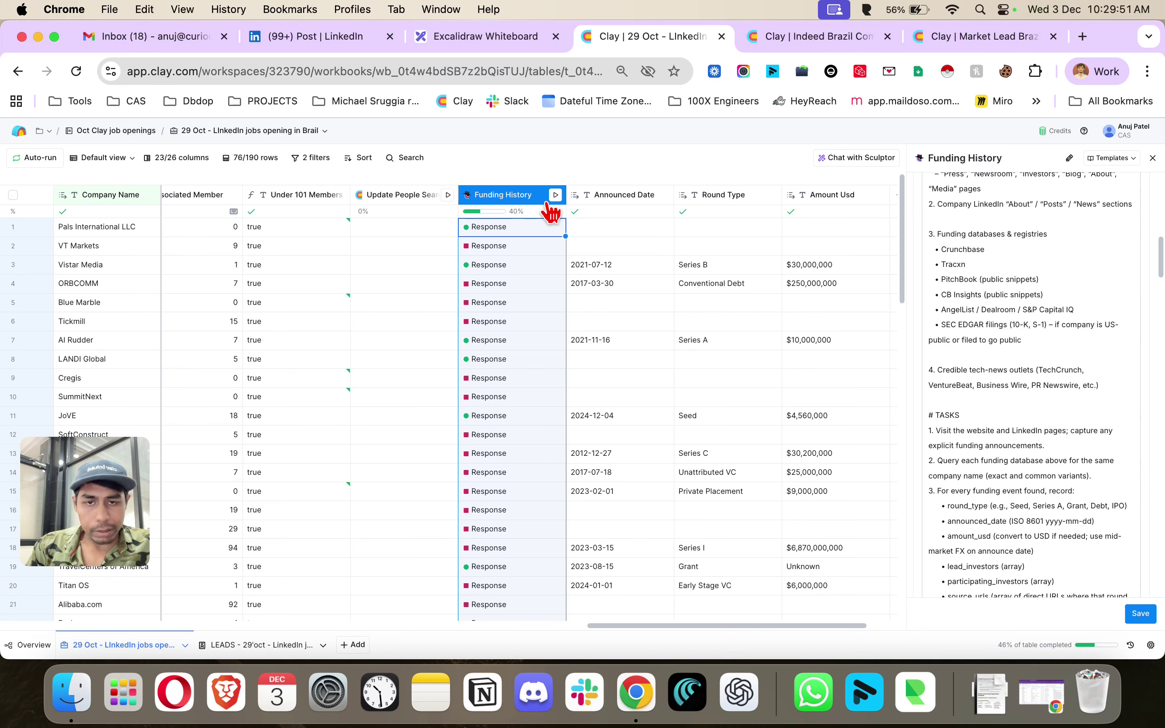
- Select the "Find relevant decision makers" box in the Excalidraw diagram, and review the contact and work email columns in Clay's LEADS table
left_click(485, 43)
left_click(549, 532)
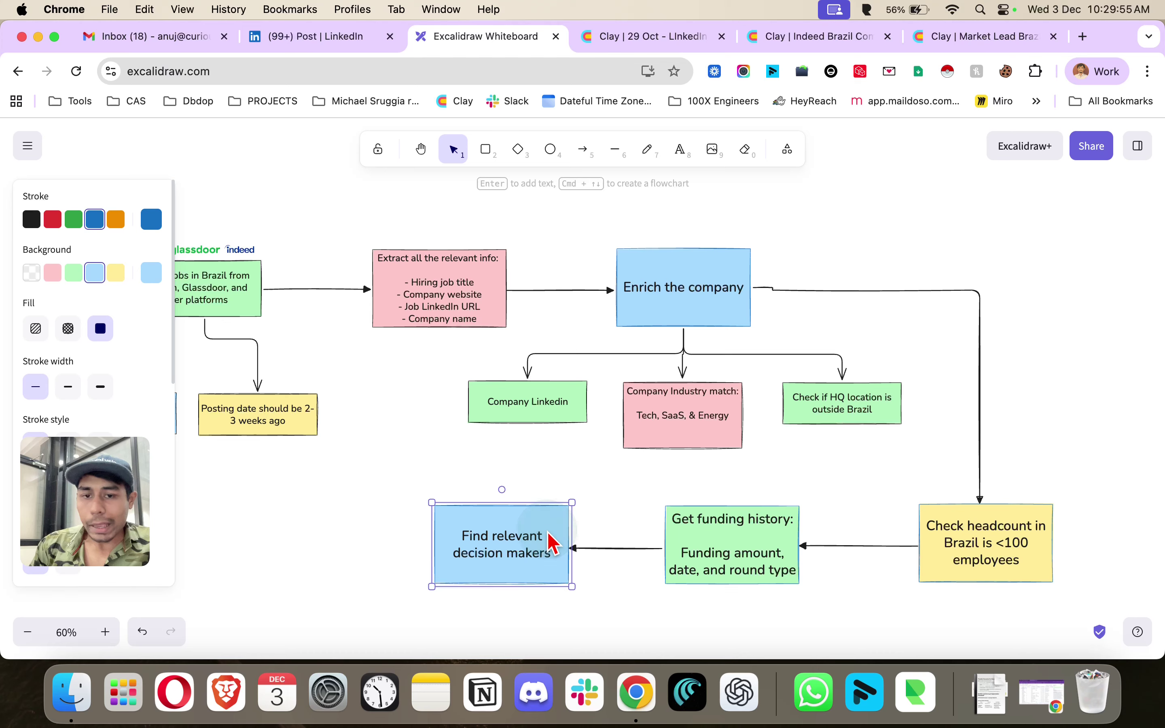
left_click(628, 39)
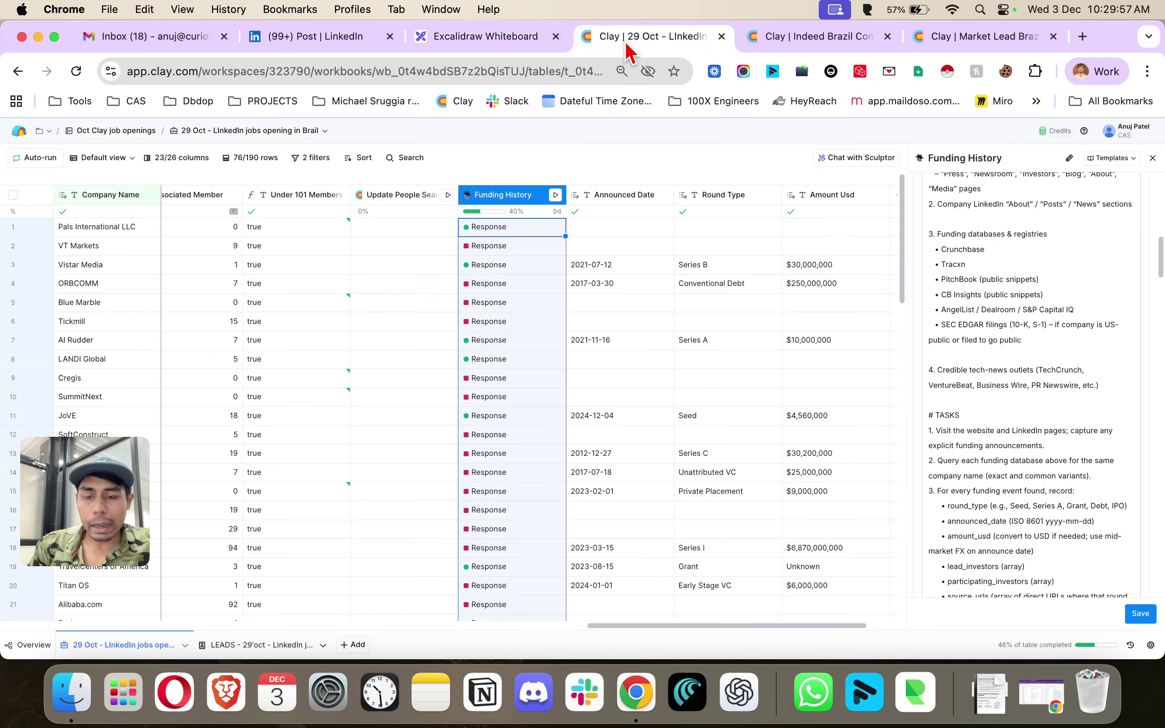
left_click(237, 643)
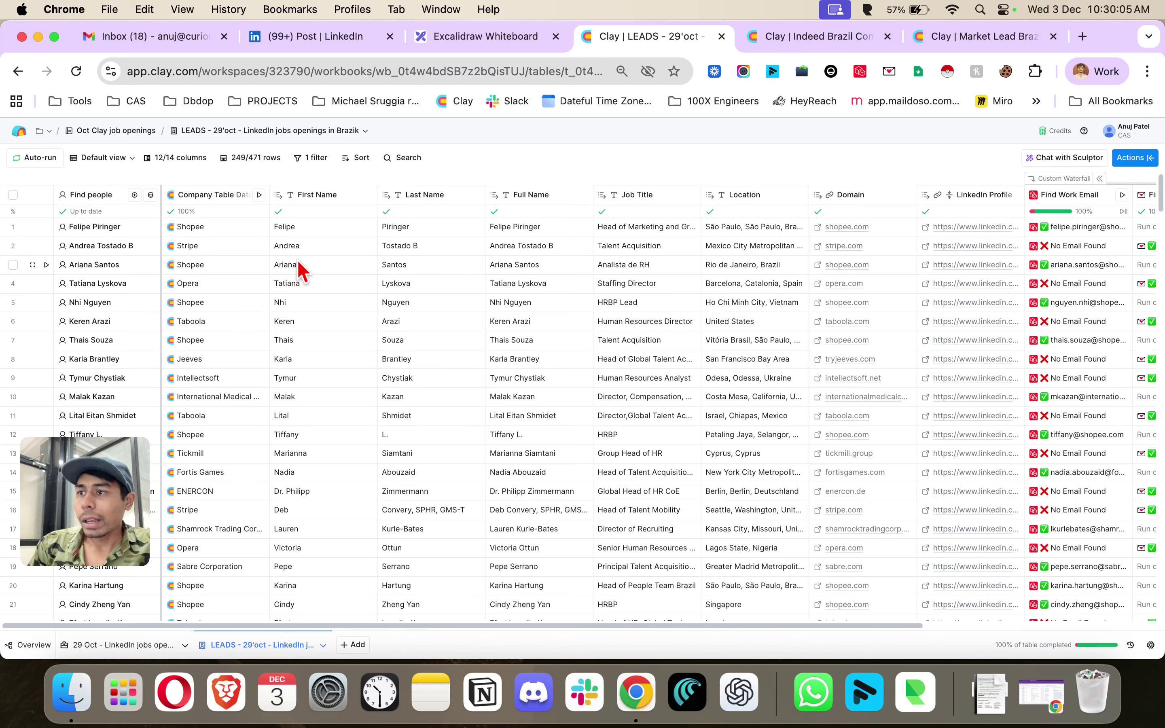
scroll(370, 302, "right", 8)
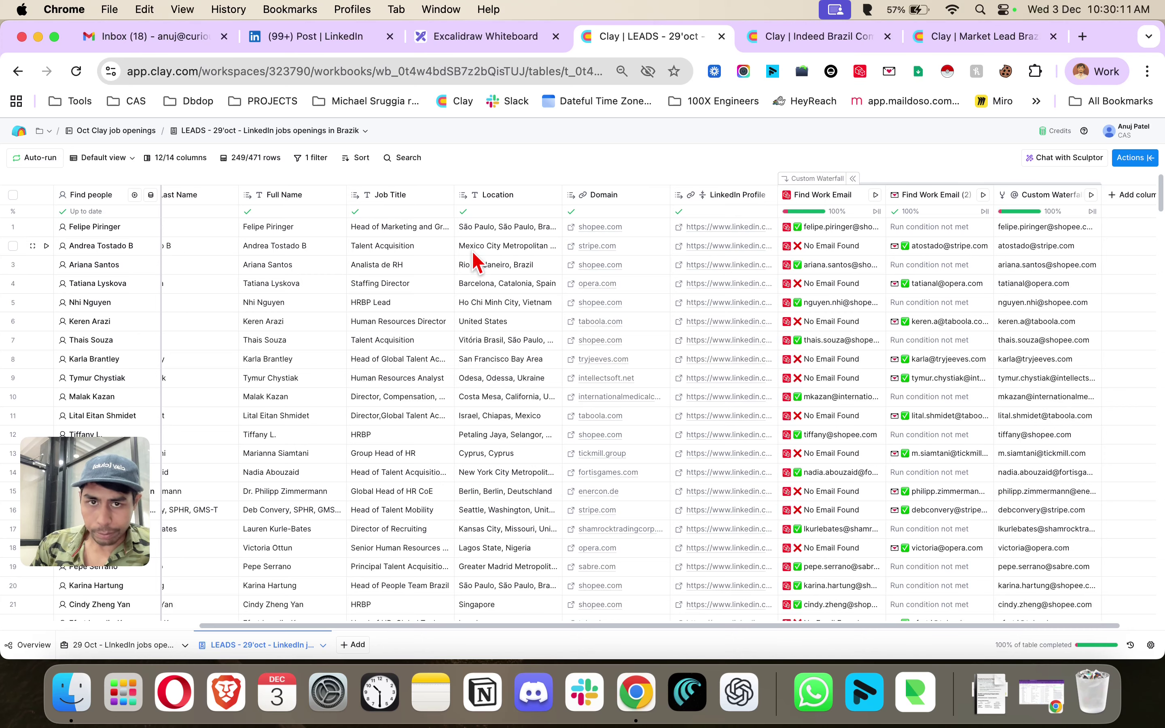
scroll(474, 260, "right", 1)
scroll(474, 260, "right", 1)
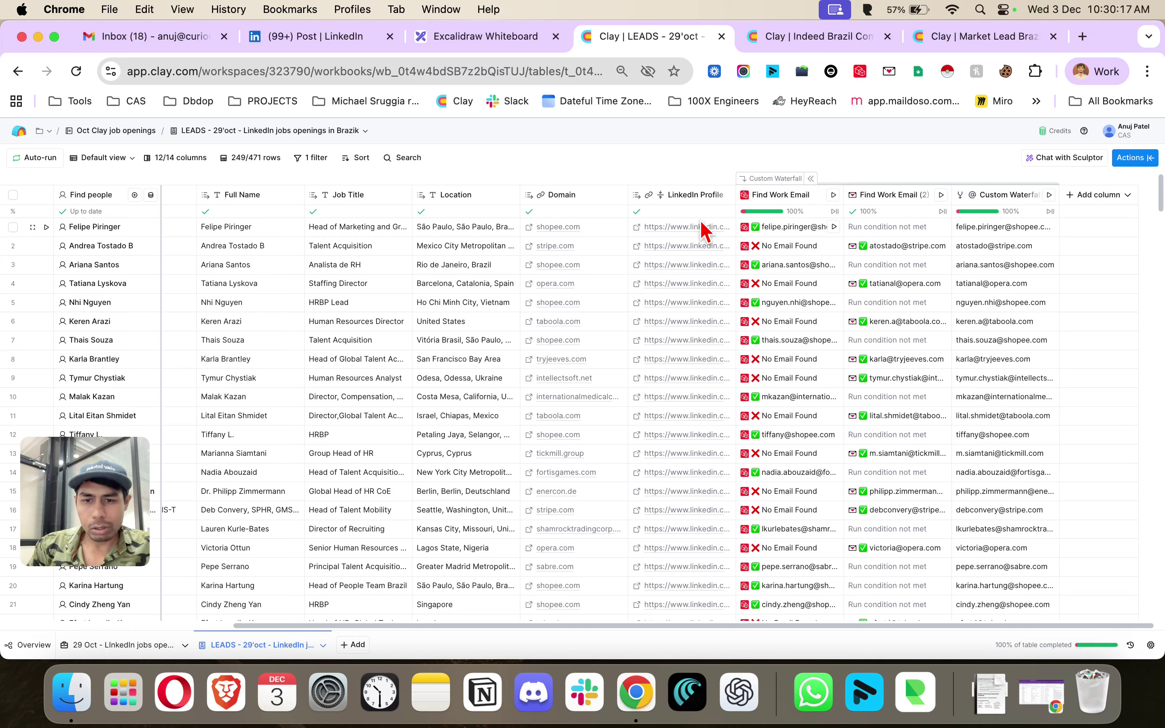
scroll(539, 243, "left", 12)
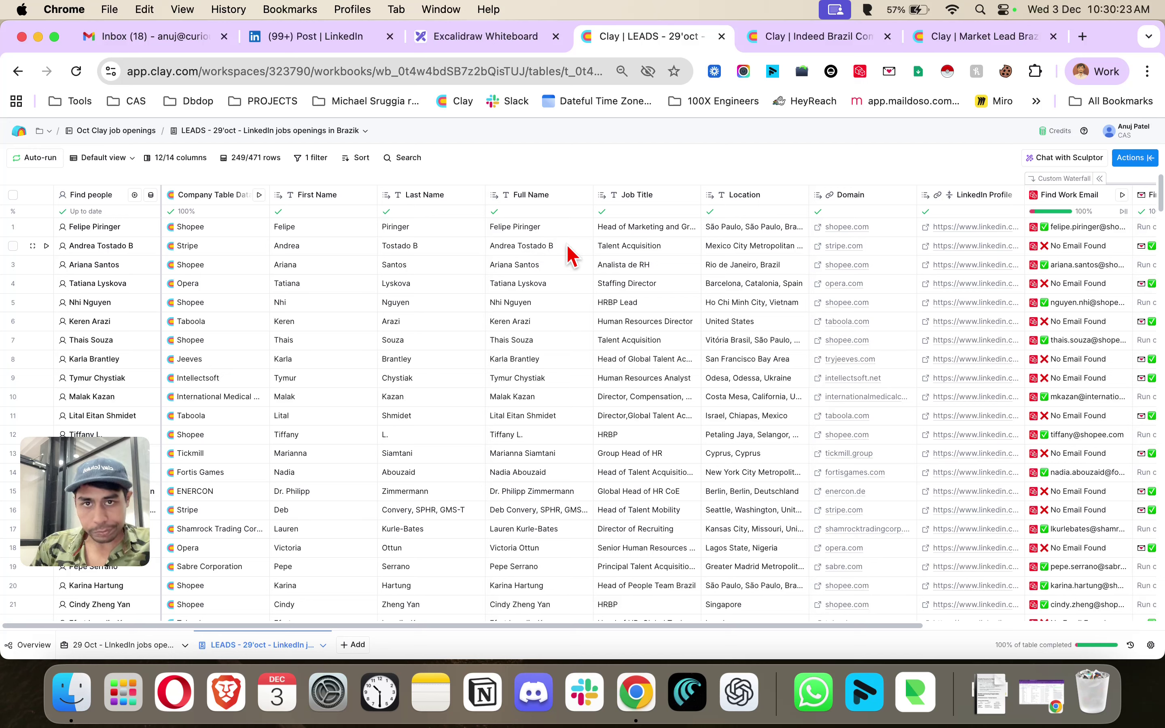
- Review the start of the workflow diagram in Excalidraw and switch to the LinkedIn post describing the signal-based workflow
left_click(471, 38)
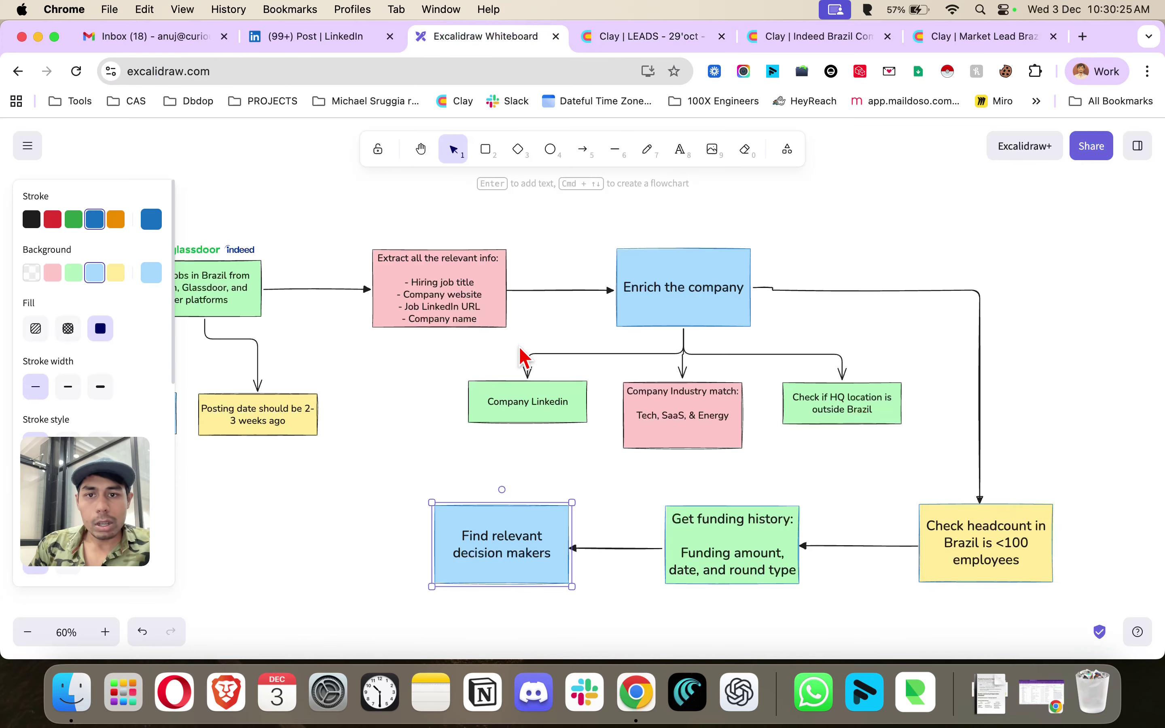
scroll(525, 359, "left", 5)
scroll(524, 359, "left", 2)
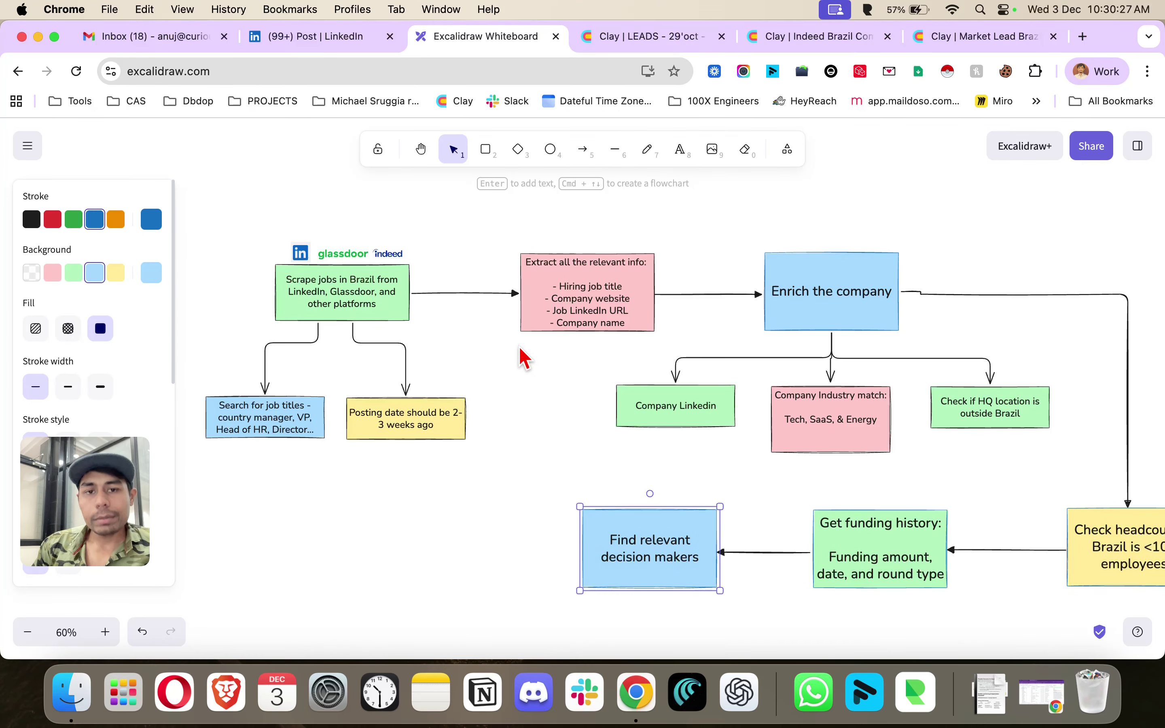
left_click(313, 36)
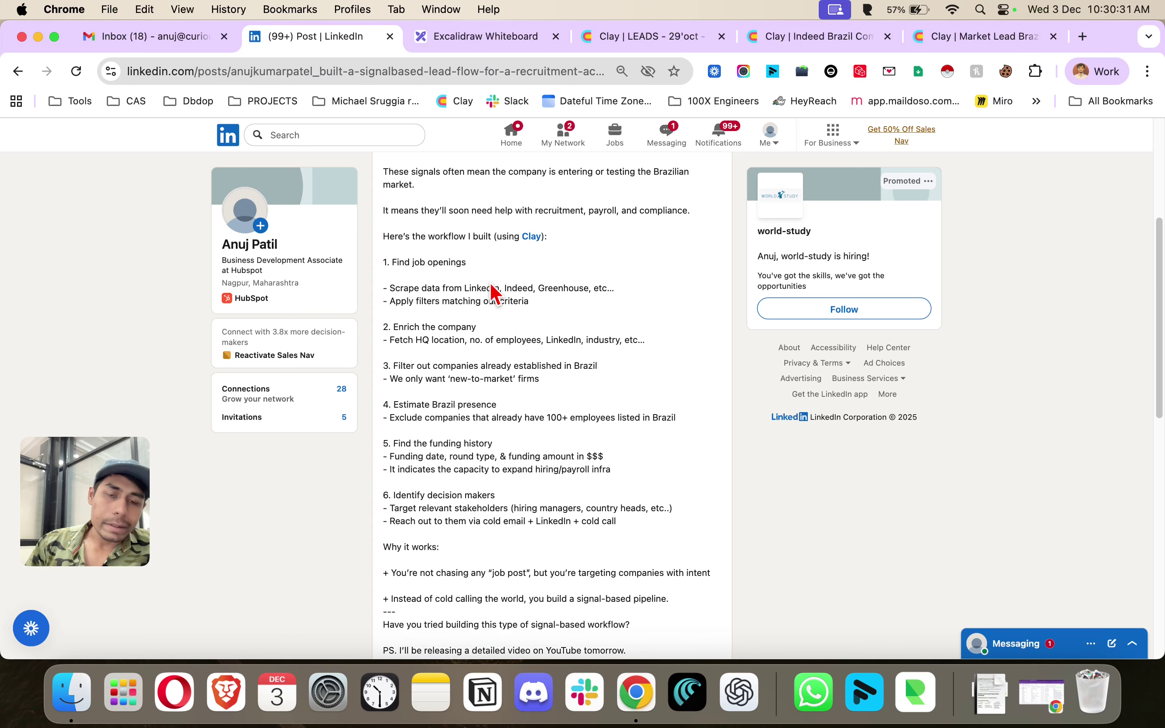